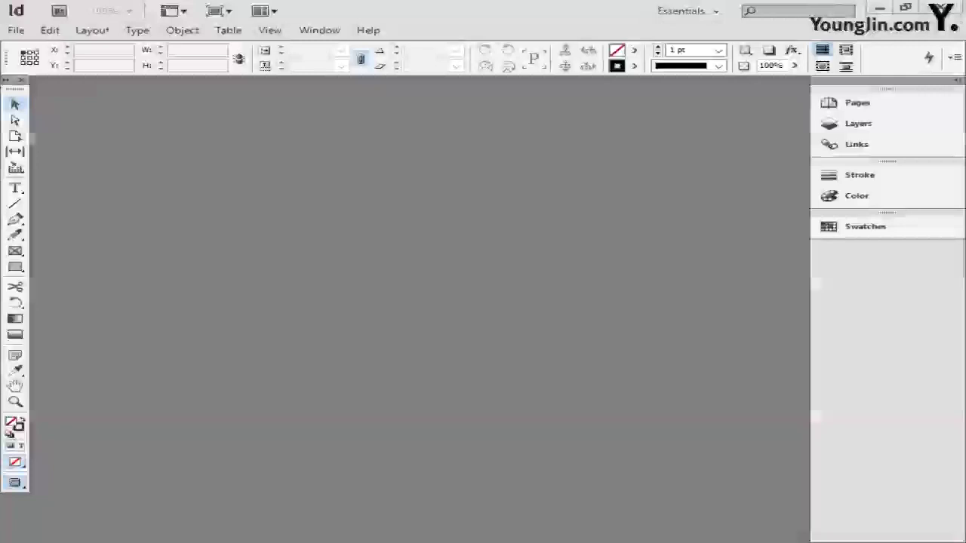
Start a new A4 print document with Facing Pages turned off.
left_click(15, 30)
mouse_move(41, 48)
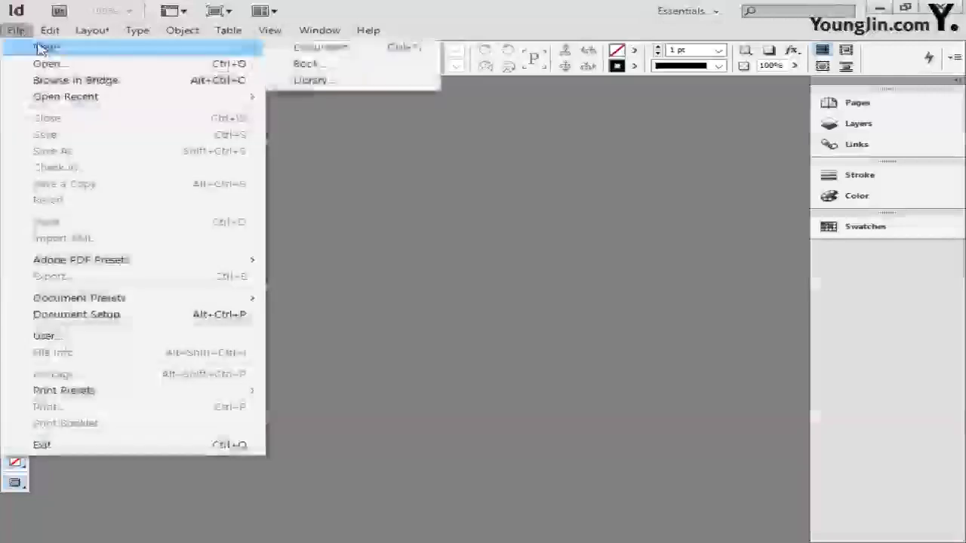
left_click(415, 49)
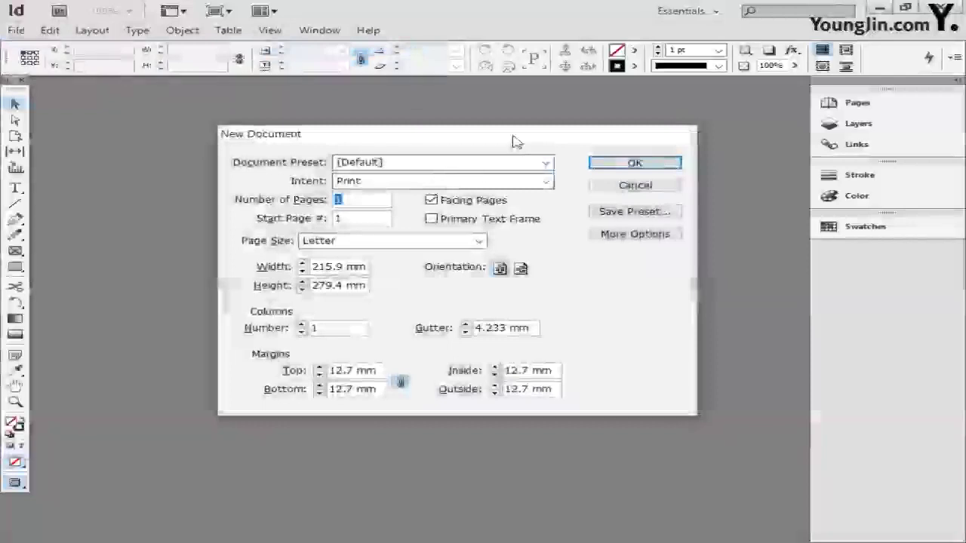
left_click(436, 202)
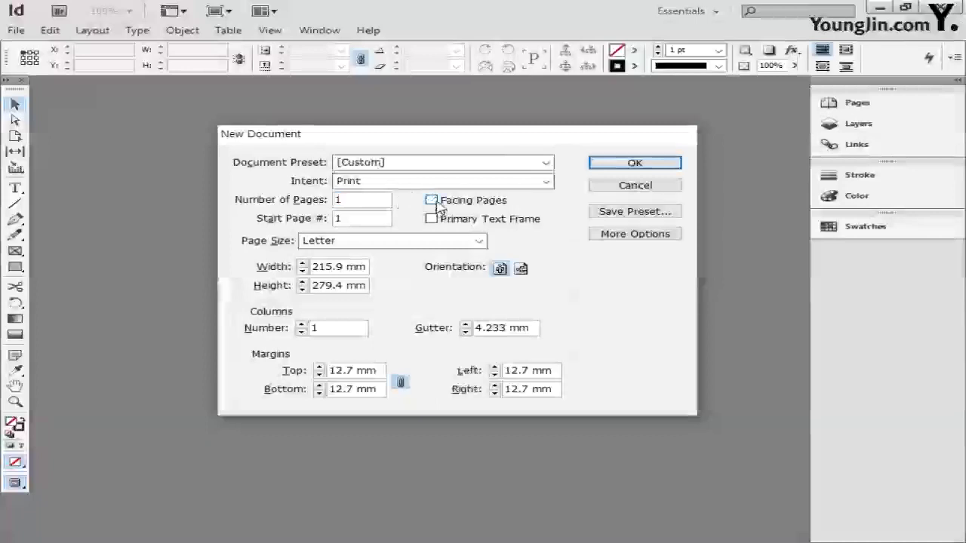
left_click(469, 240)
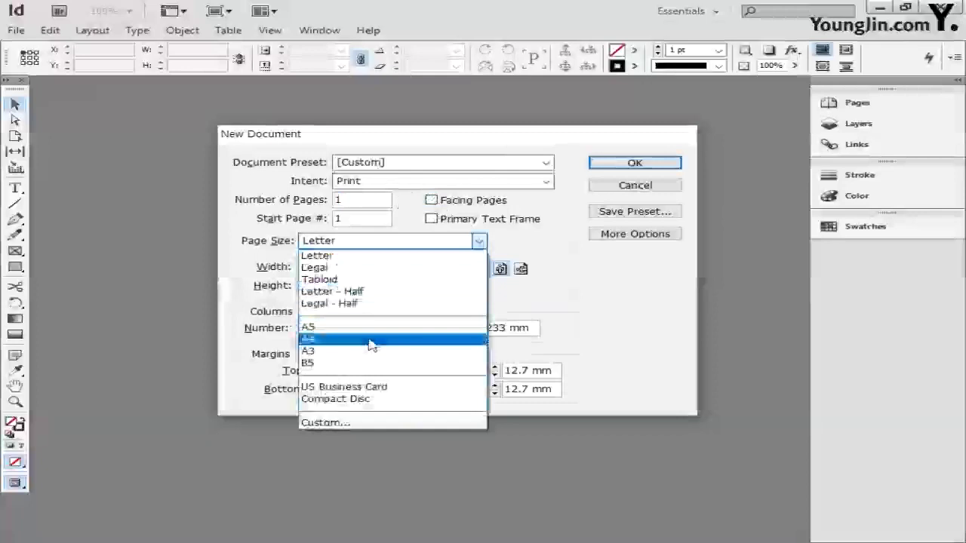
left_click(371, 340)
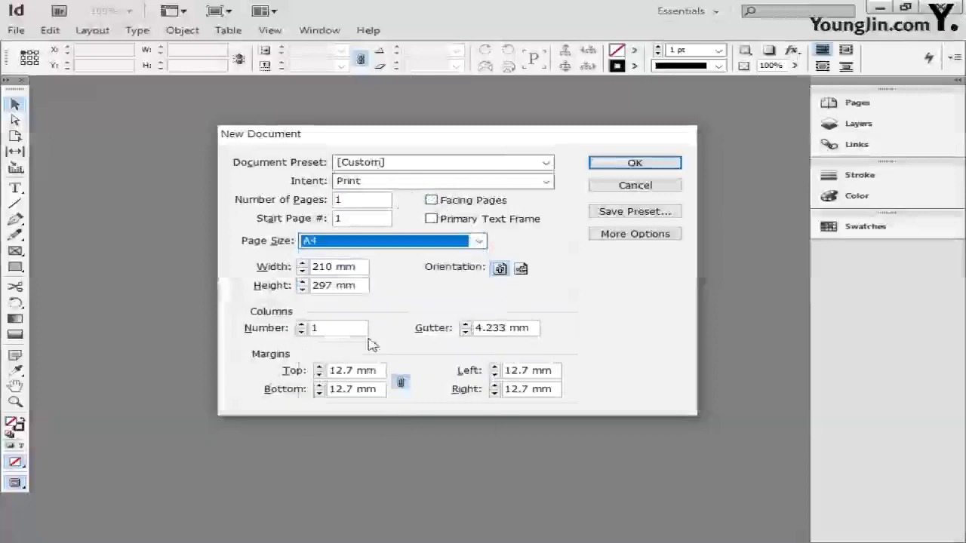
Unlink the margin values and set the top and bottom margins to 30.5 mm.
left_click(402, 385)
left_click_drag(358, 371, 305, 377)
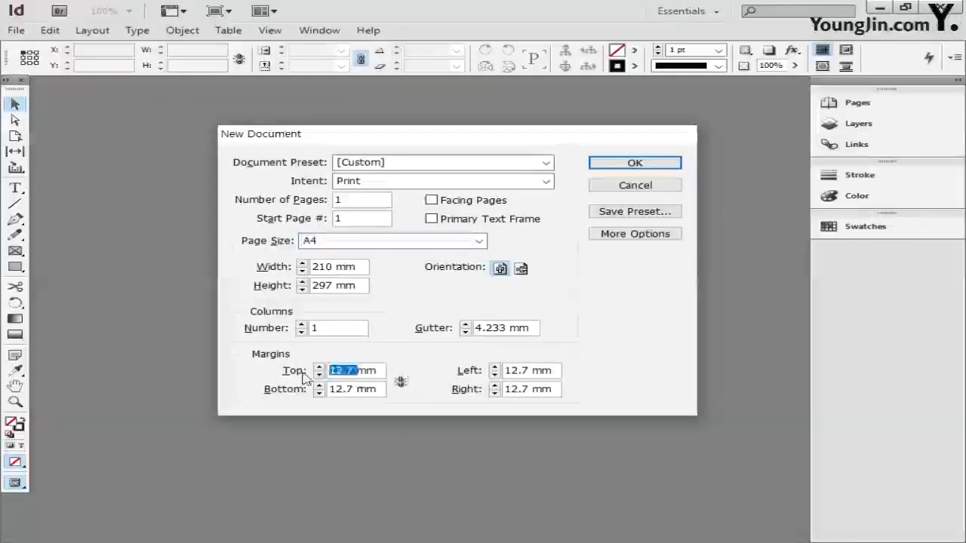
type("30.5")
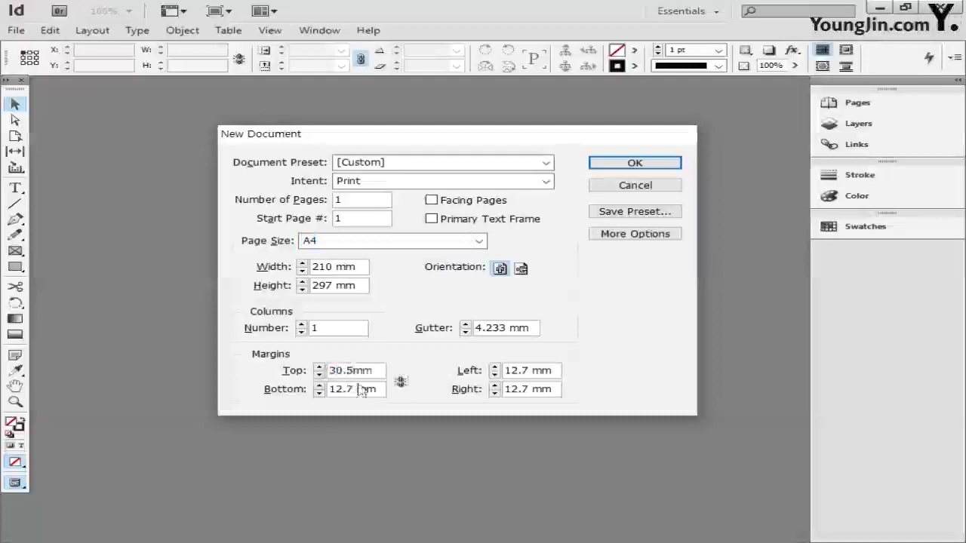
left_click_drag(361, 389, 310, 391)
type("30.")
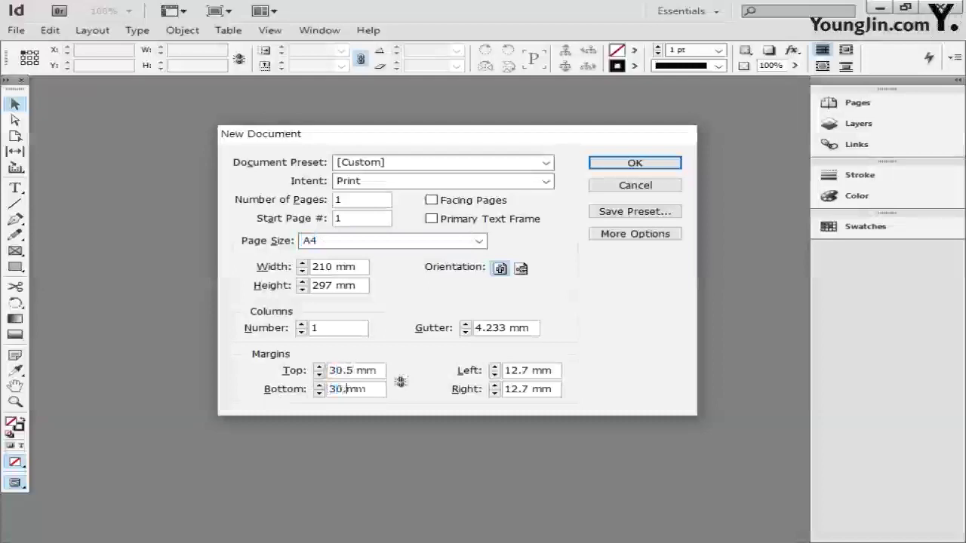
type("5")
Set the left and right margins to 17 mm and create the document.
left_click_drag(534, 370, 490, 370)
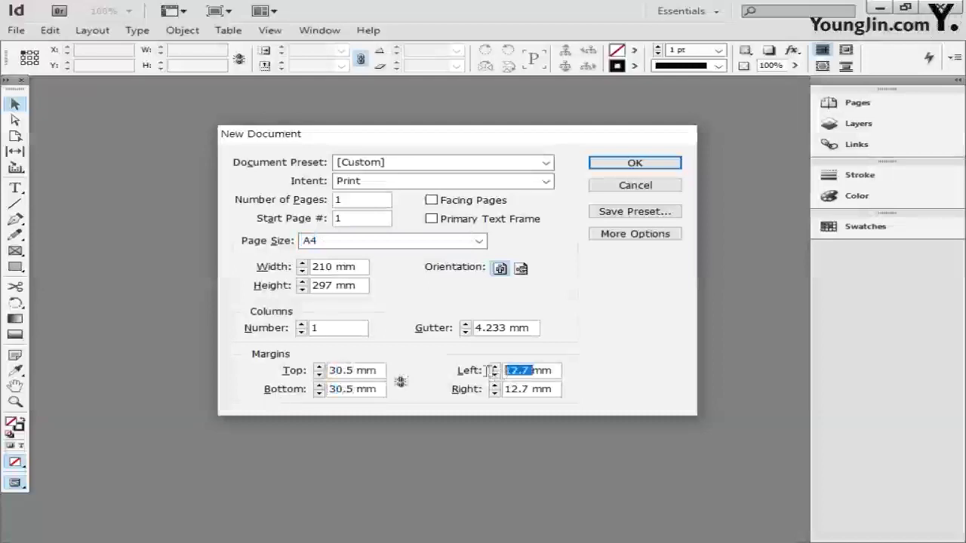
type("17")
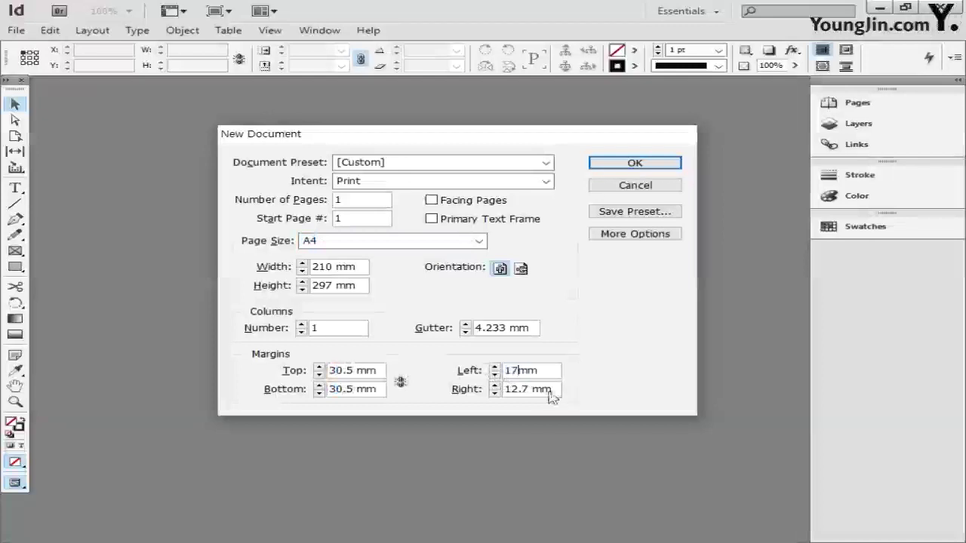
left_click_drag(532, 389, 506, 391)
type("17")
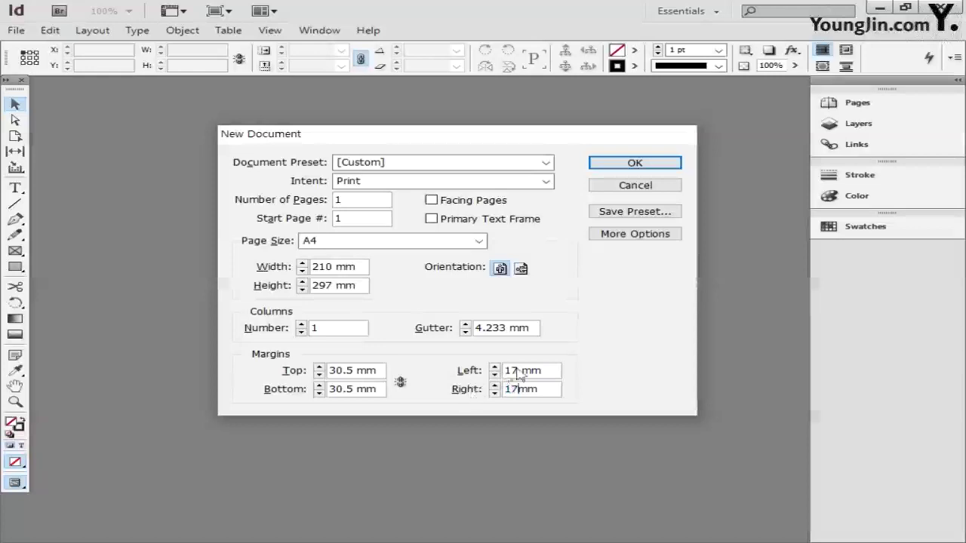
left_click(624, 160)
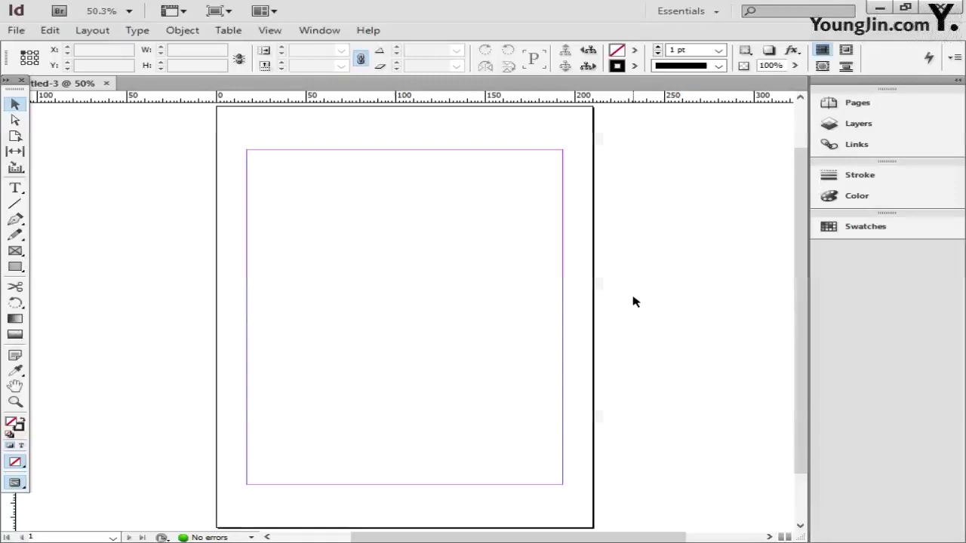
Move the ruler zero point to the upper-left corner of the page margins.
left_click_drag(15, 79, 42, 129)
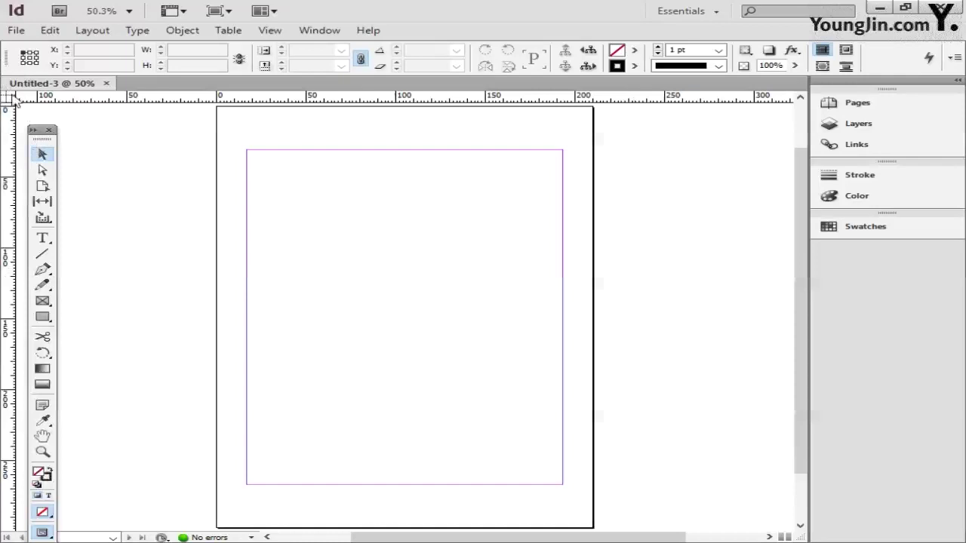
left_click_drag(14, 98, 249, 150)
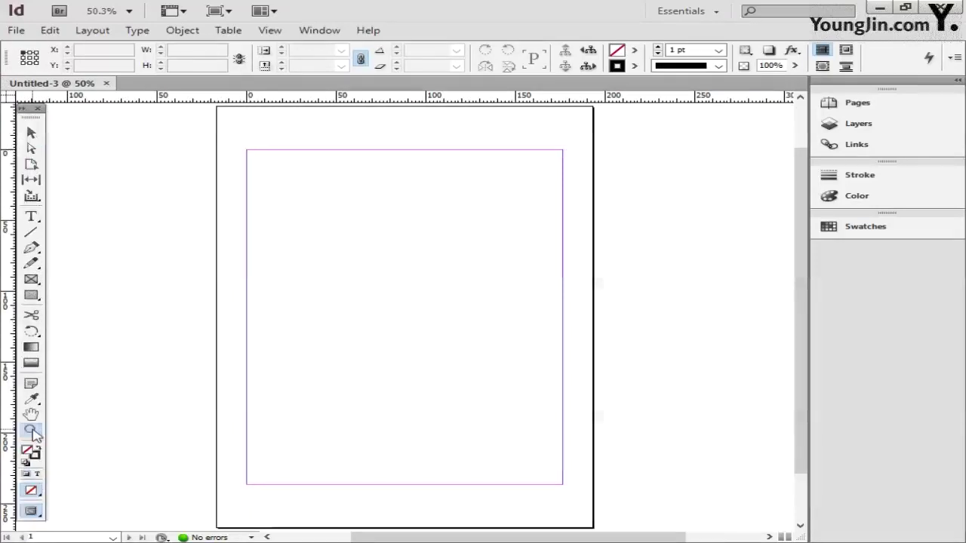
Add a vertical ruler guide just inside the left margin and set its X position to 3 mm.
left_click(32, 430)
left_click_drag(210, 124, 339, 184)
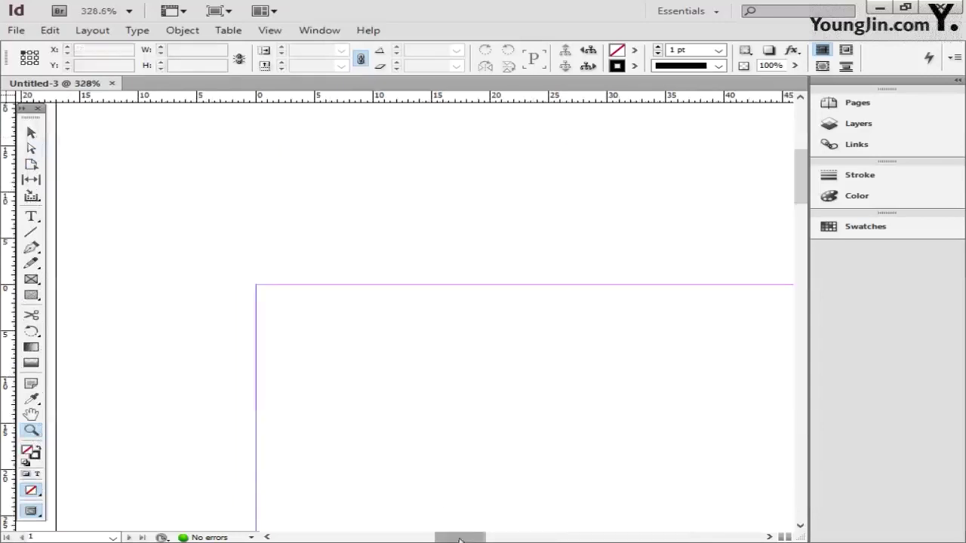
left_click_drag(459, 540, 449, 537)
scroll(468, 480, "up", 3)
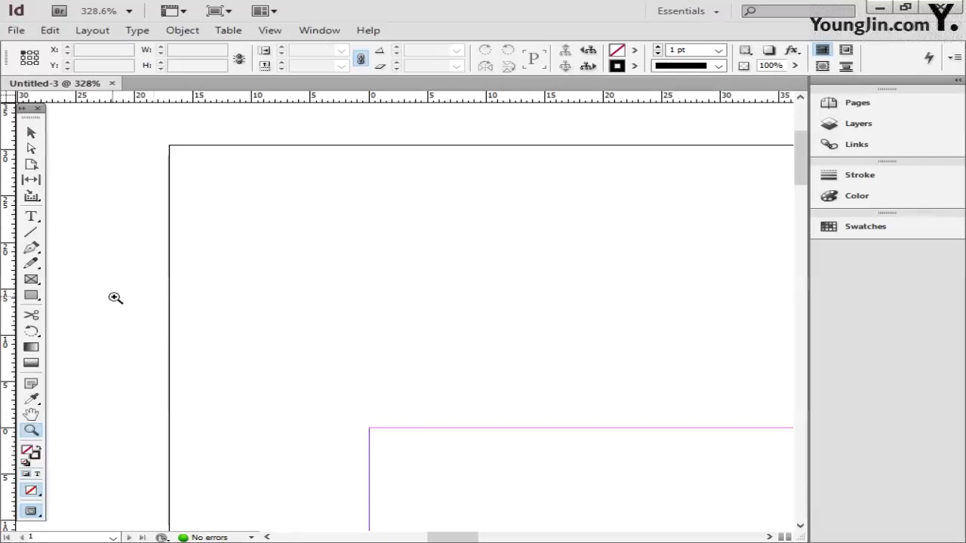
left_click_drag(6, 167, 405, 284)
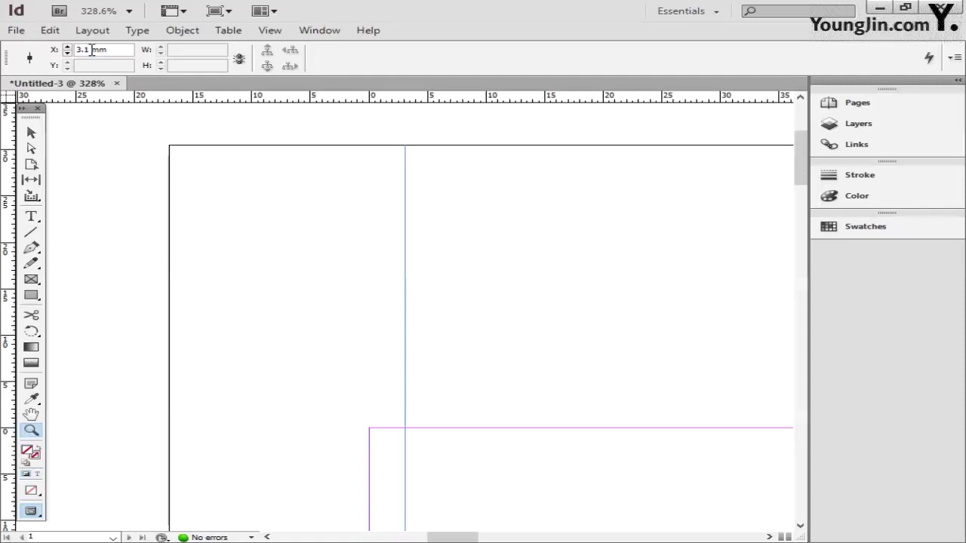
left_click_drag(91, 49, 75, 50)
type("3")
key("Return")
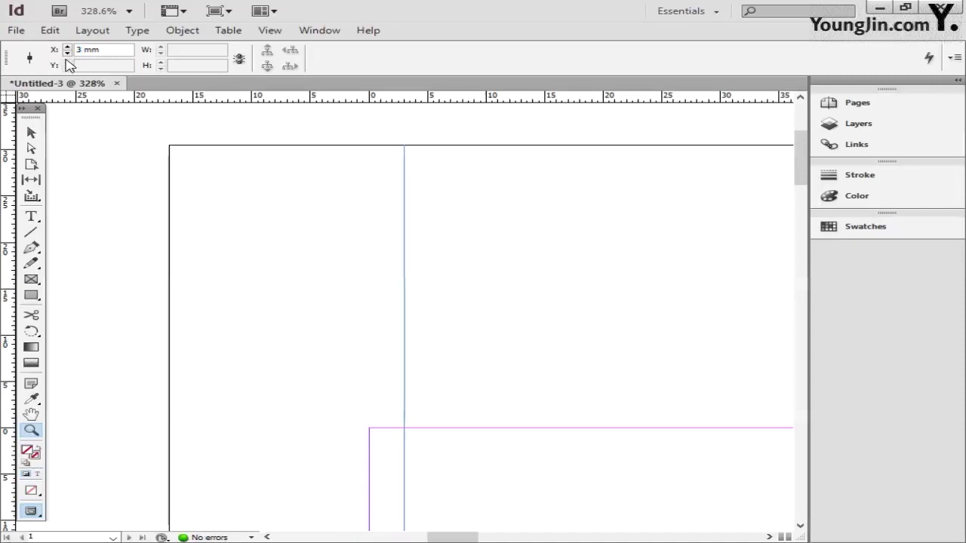
Add a horizontal ruler guide just below the top margin and set its Y position to 3 mm.
scroll(495, 244, "up", 1)
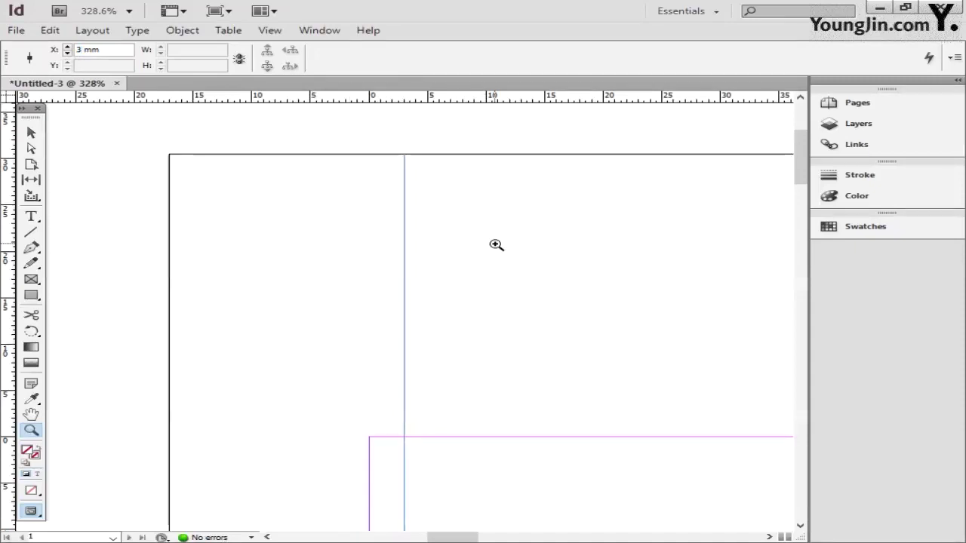
left_click_drag(418, 96, 450, 471)
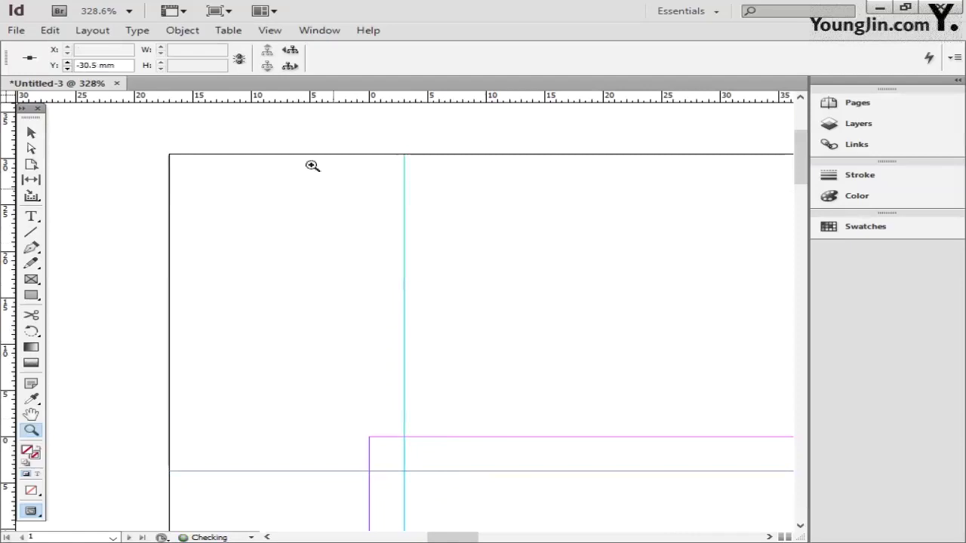
triple_click(87, 65)
type("3")
key("Return")
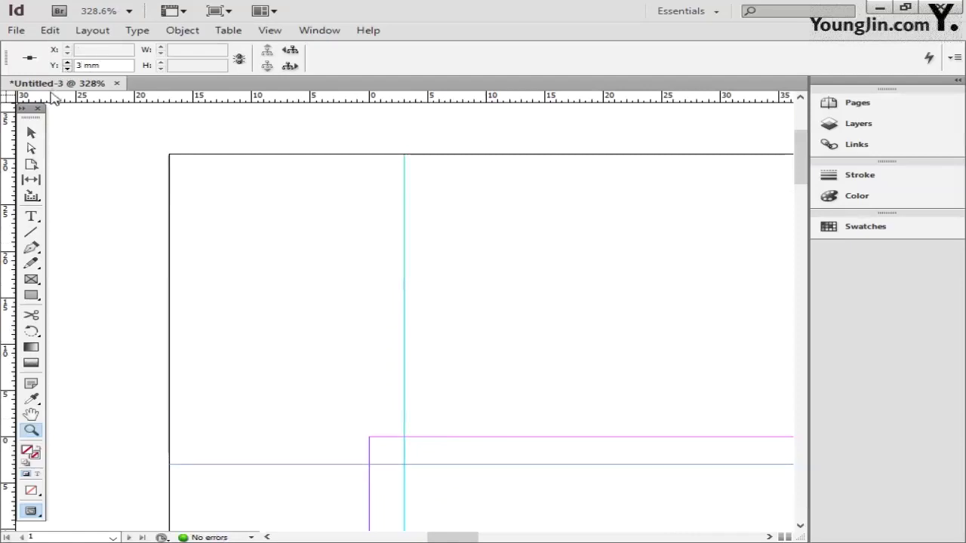
Add a horizontal ruler guide just above the bottom margin and set its Y position to 233 mm.
double_click(32, 415)
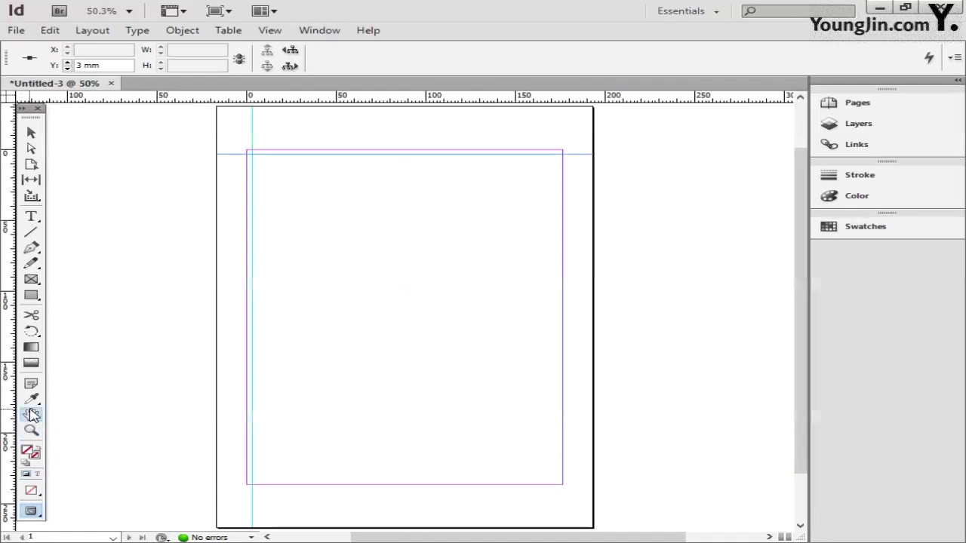
left_click(31, 430)
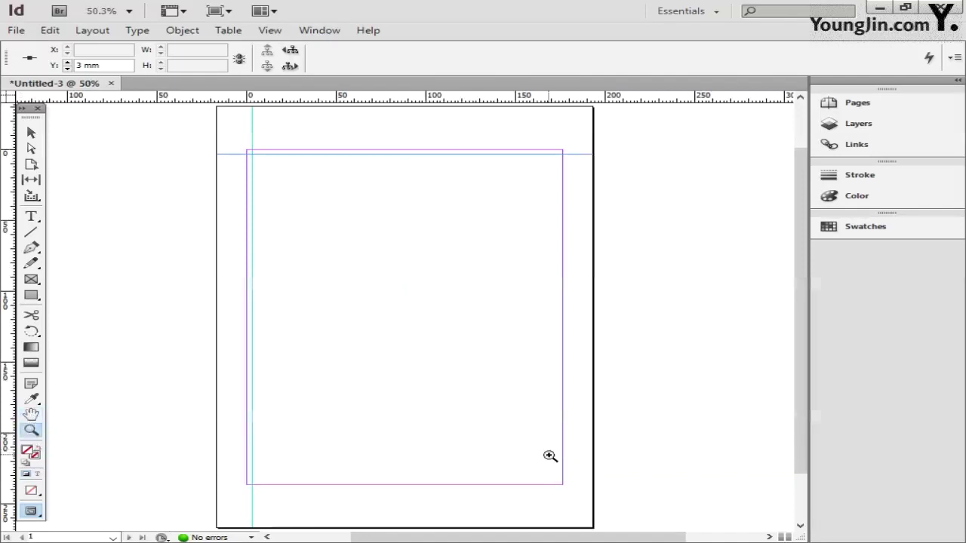
left_click_drag(550, 456, 571, 537)
scroll(576, 448, "up", 3)
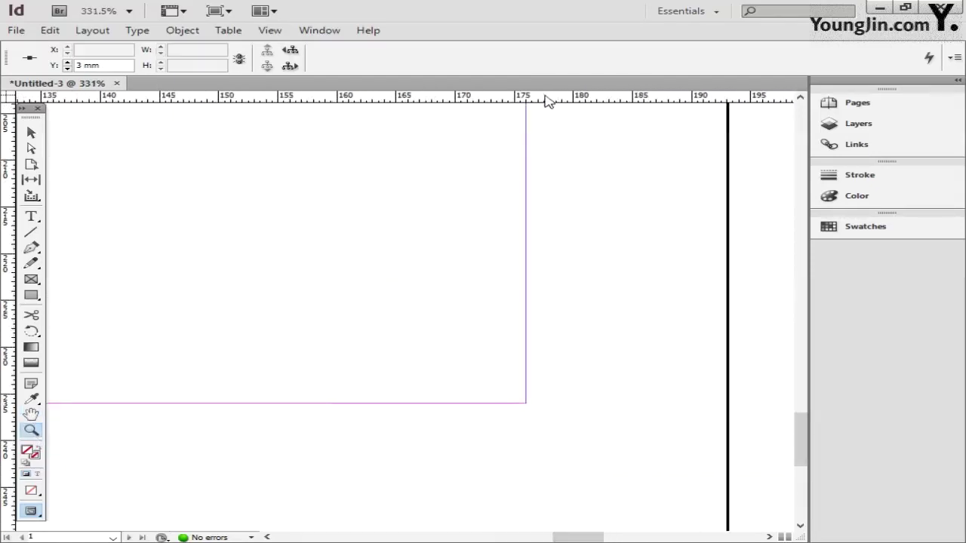
left_click_drag(545, 97, 564, 391)
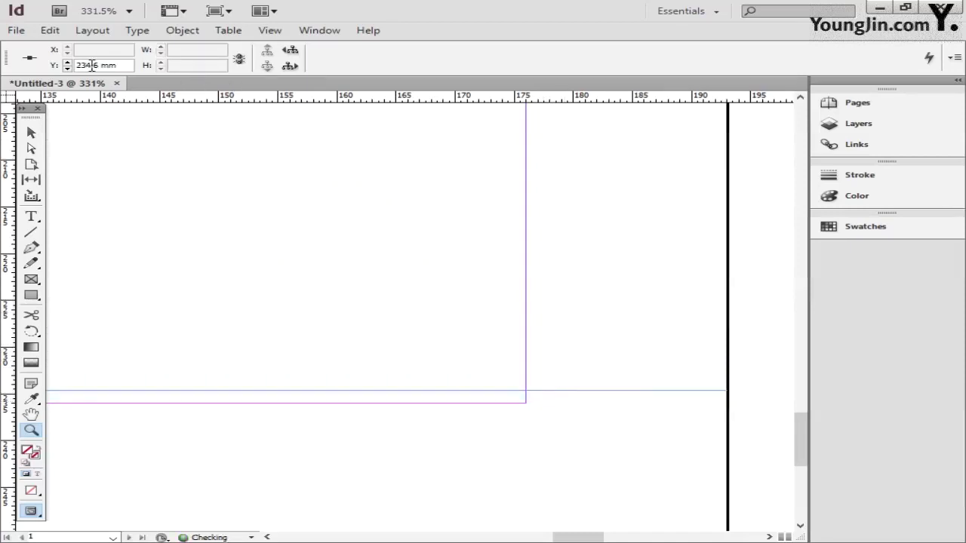
double_click(95, 65)
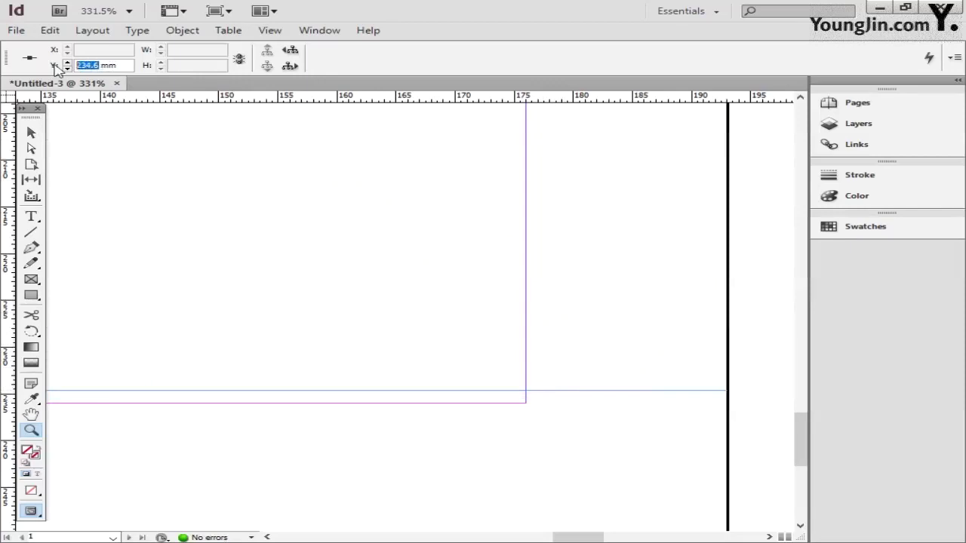
type("233")
key("Return")
Add a vertical ruler guide just inside the right margin and set its X position to 173 mm.
left_click_drag(9, 127, 523, 151)
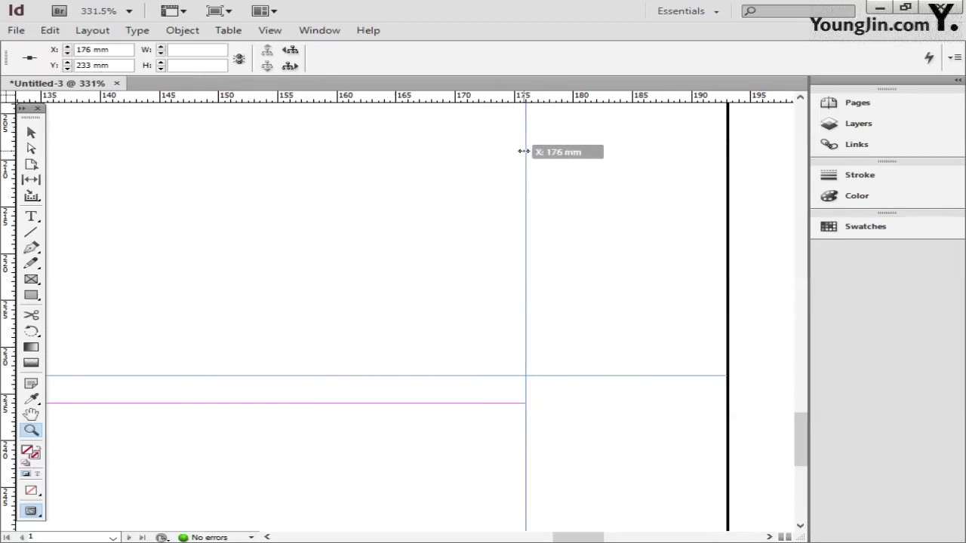
left_click_drag(523, 152, 501, 154)
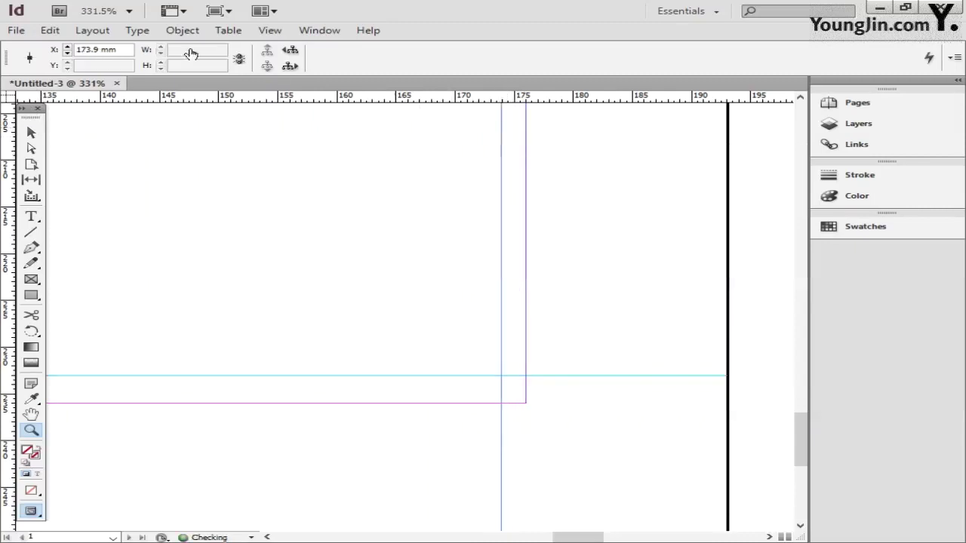
double_click(94, 49)
type("173")
key("Return")
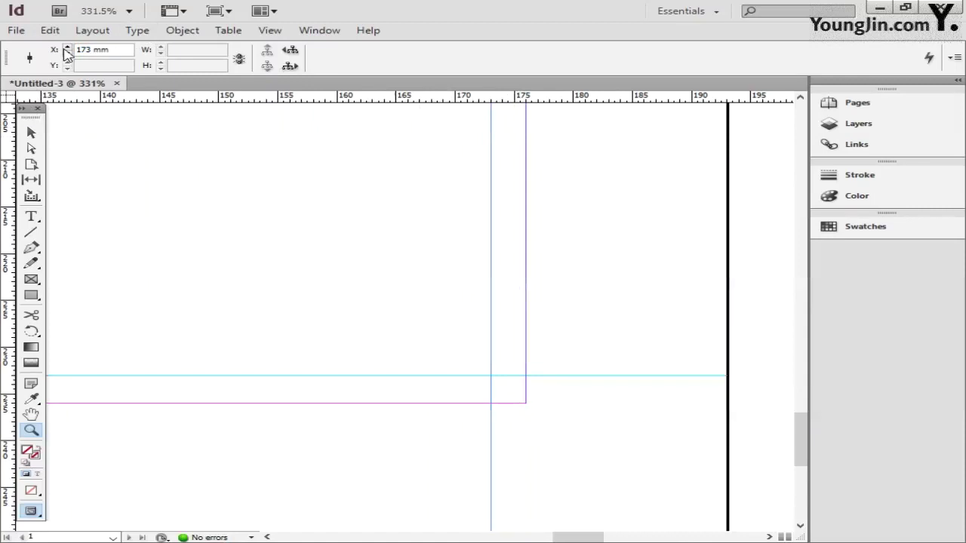
Draw a vertical line above the upper-left margin corner with the Line tool and set its length to 5 mm.
double_click(31, 415)
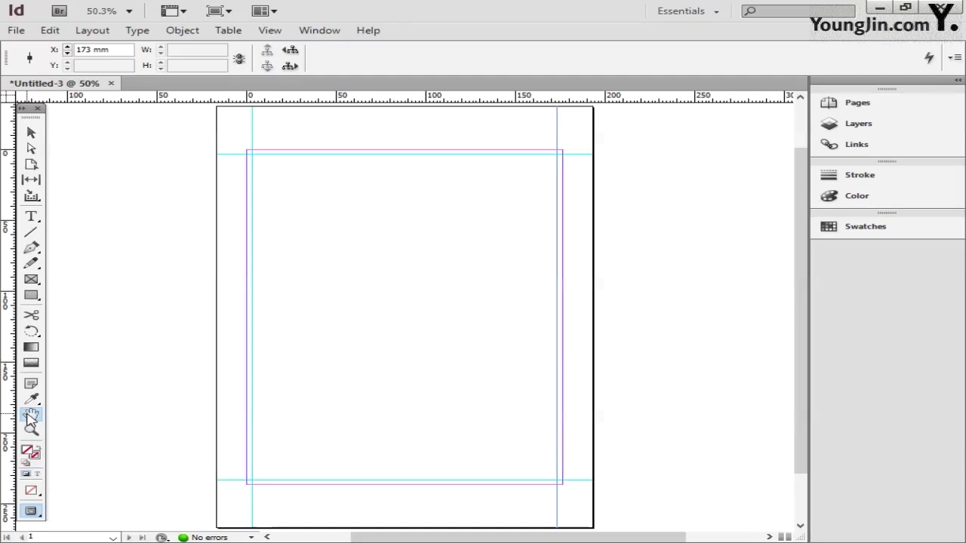
left_click(31, 430)
left_click_drag(197, 127, 306, 181)
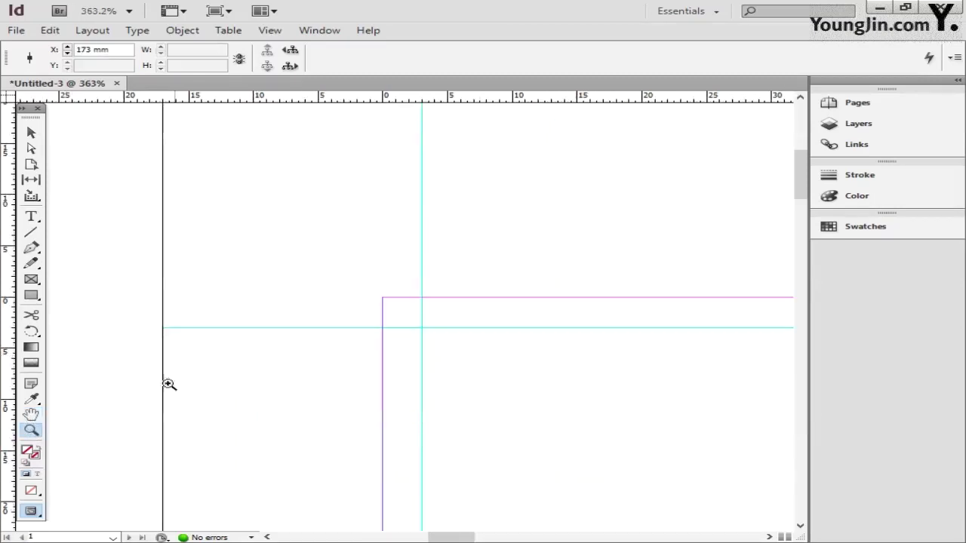
left_click(32, 233)
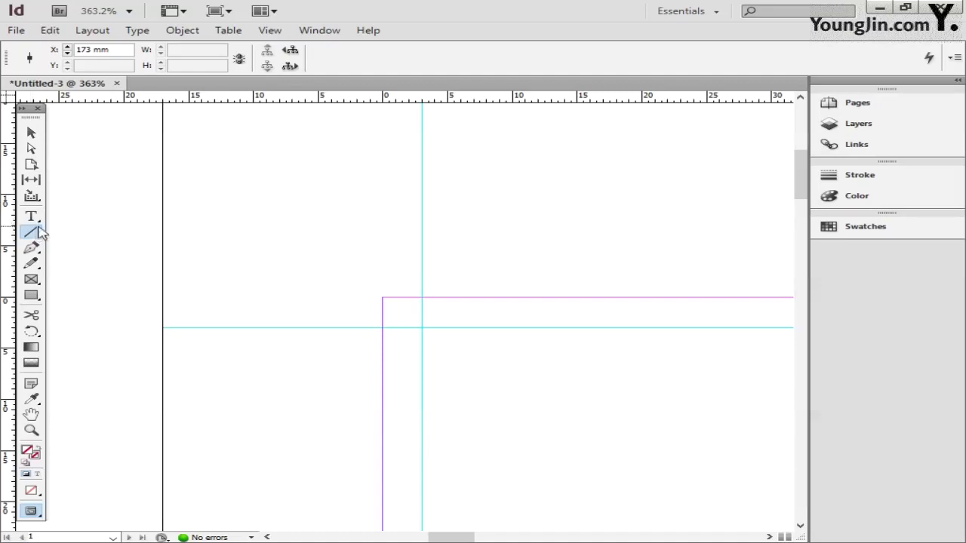
mouse_move(397, 200)
left_mouse_down()
mouse_move(398, 275)
mouse_move(397, 251)
left_mouse_up()
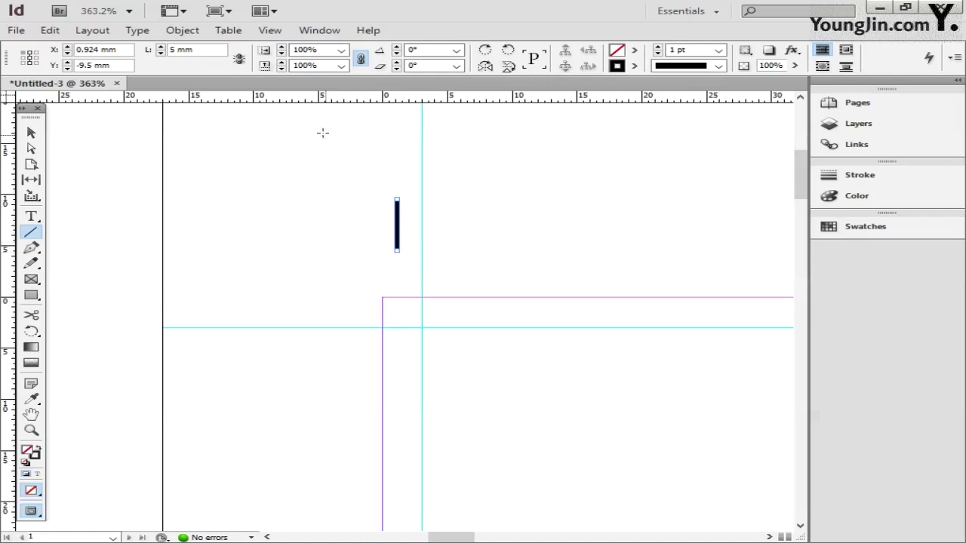
double_click(174, 50)
type("5")
Draw a horizontal line about 5 mm long outside the upper-left margin corner.
left_click_drag(265, 277, 330, 276)
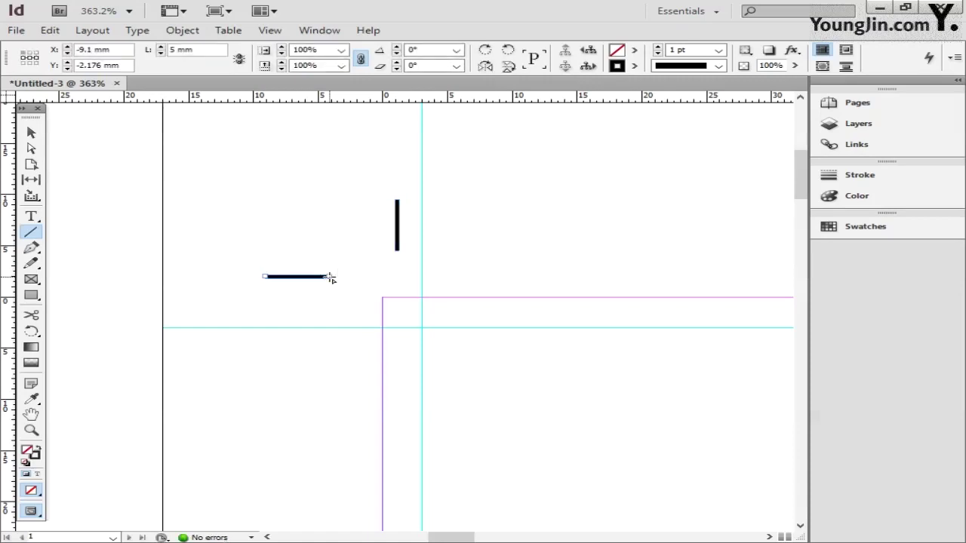
left_click(32, 134)
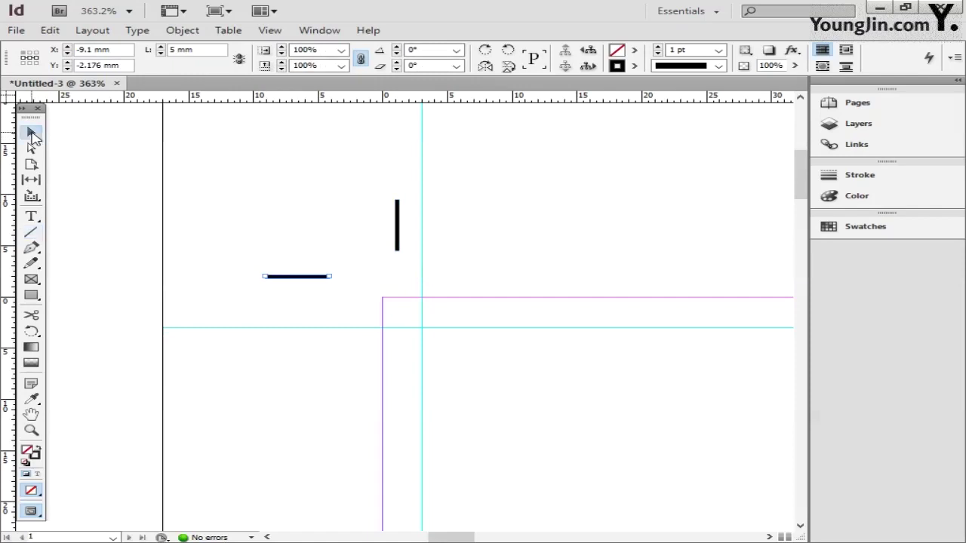
Move the two 5 mm lines onto the guides at the upper-left corner, with their inner ends touching the margin edges.
left_click_drag(315, 278, 369, 330)
left_click_drag(401, 227, 424, 273)
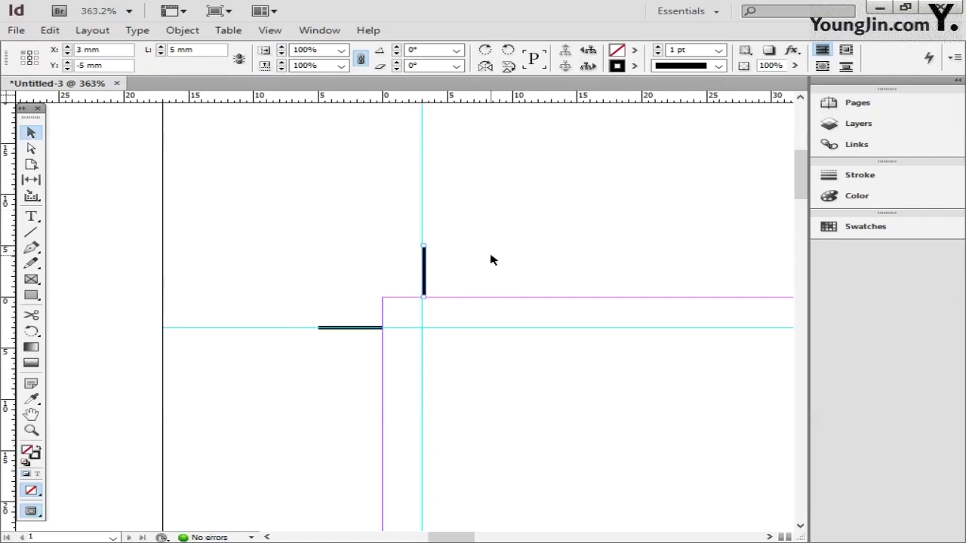
left_click(422, 270)
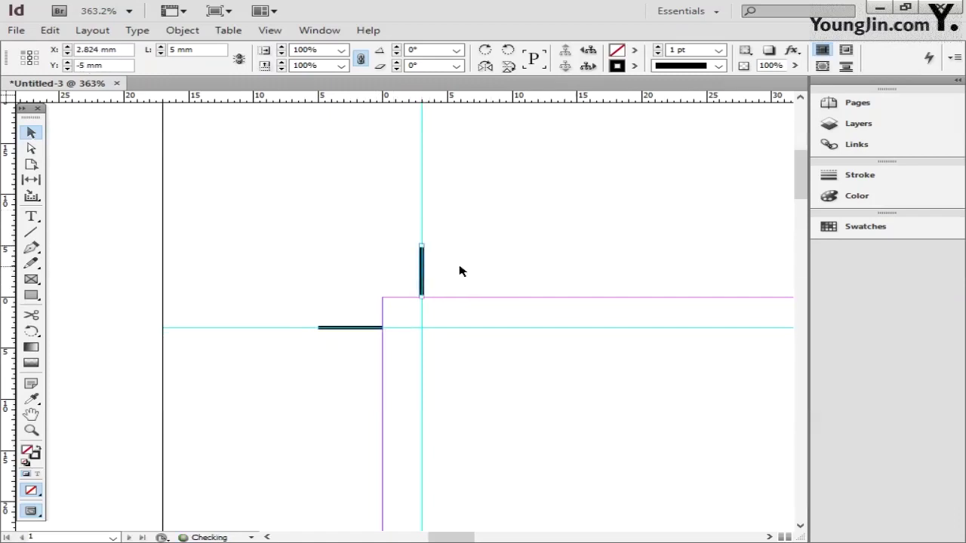
Copy the two upper-left crop mark lines together and paste them near the upper-right margin corner.
key("ctrl+=")
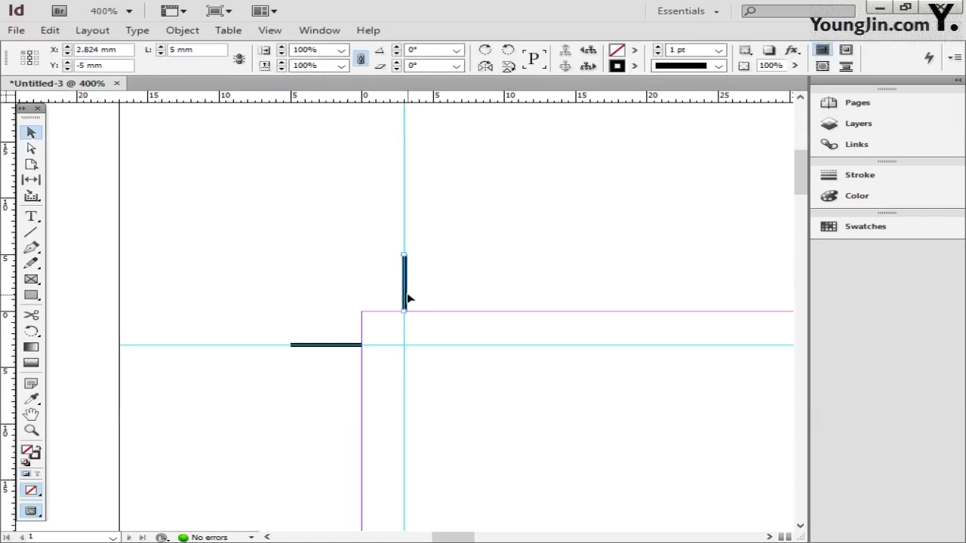
left_click(333, 345)
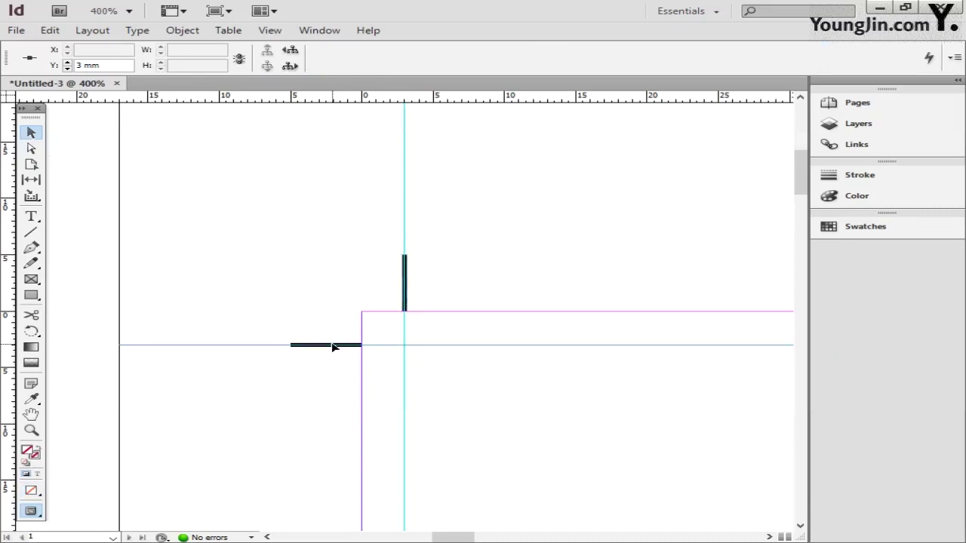
left_click(408, 307, "shift")
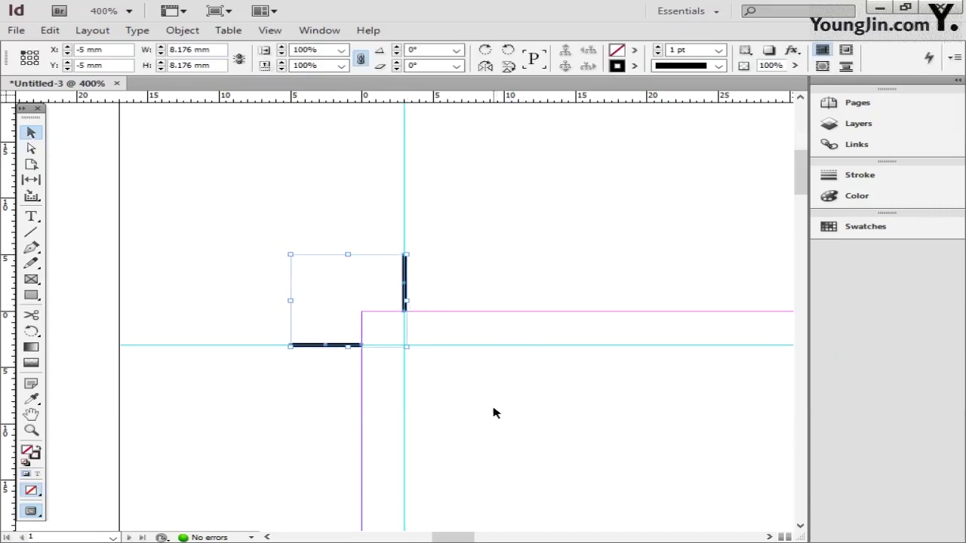
key("z")
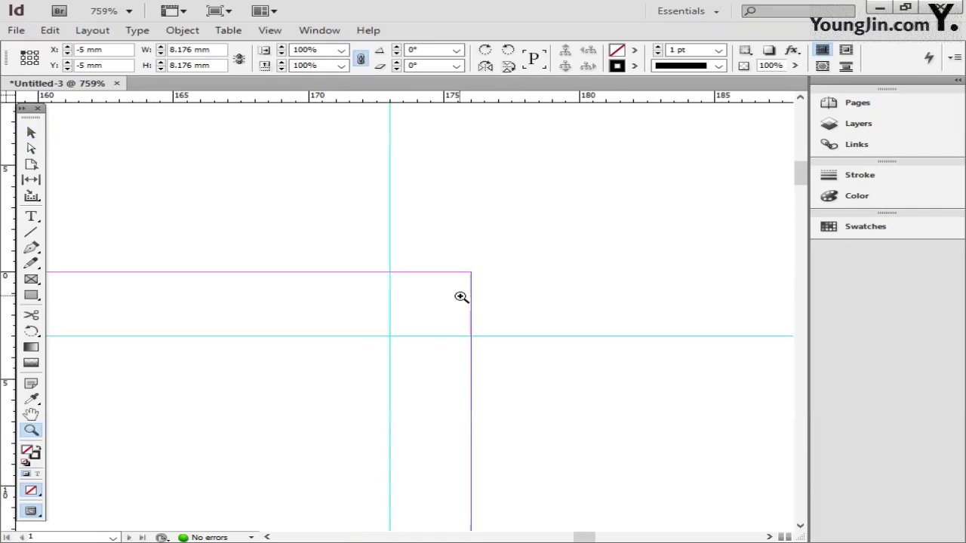
key("ctrl+v")
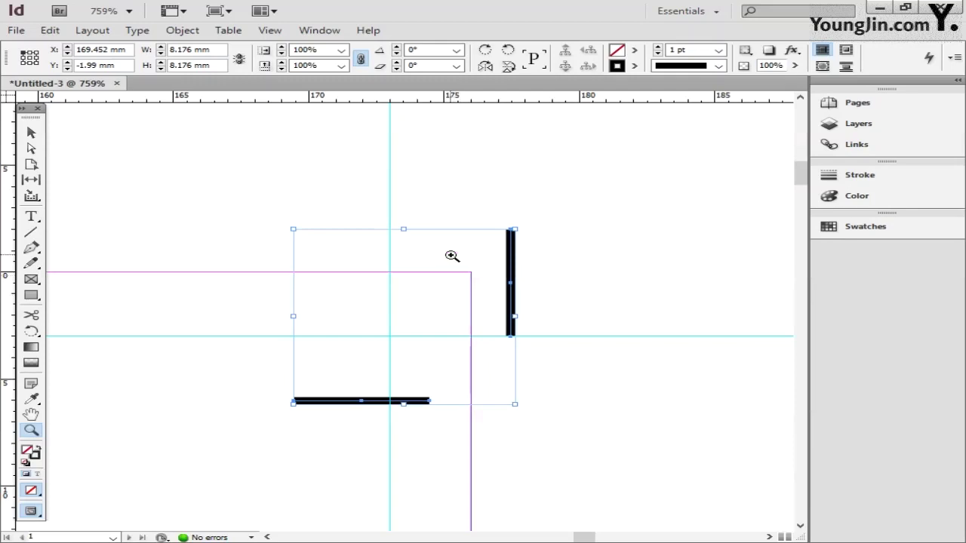
Rotate the pasted pair 90° clockwise and align it with the guides outside the upper-right margin corner.
left_click(485, 66)
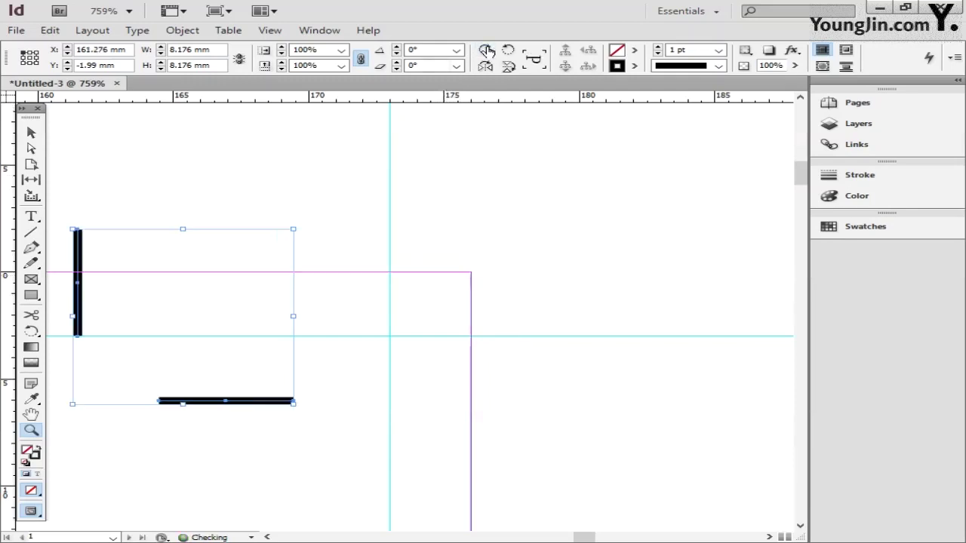
left_click(31, 133)
left_click(334, 297)
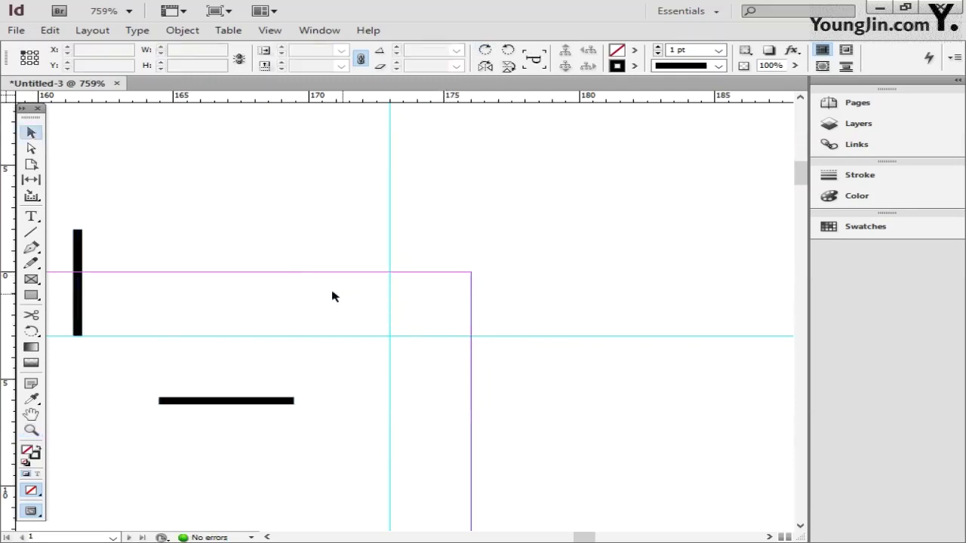
left_click(78, 291)
left_click_drag(200, 403, 515, 341)
left_click(526, 372)
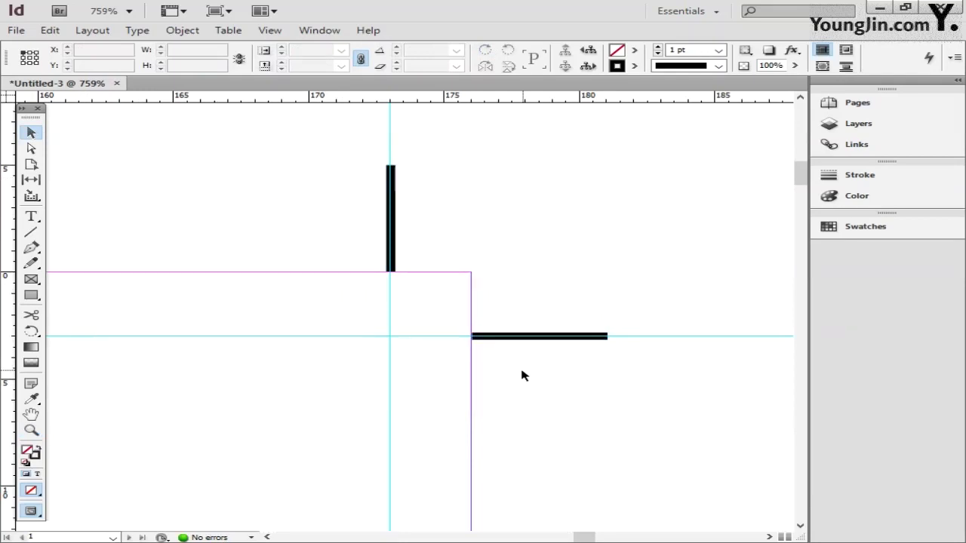
Paste another crop mark pair, rotate it 90° counter-clockwise and align it with the guides outside the lower-left margin corner.
double_click(32, 415)
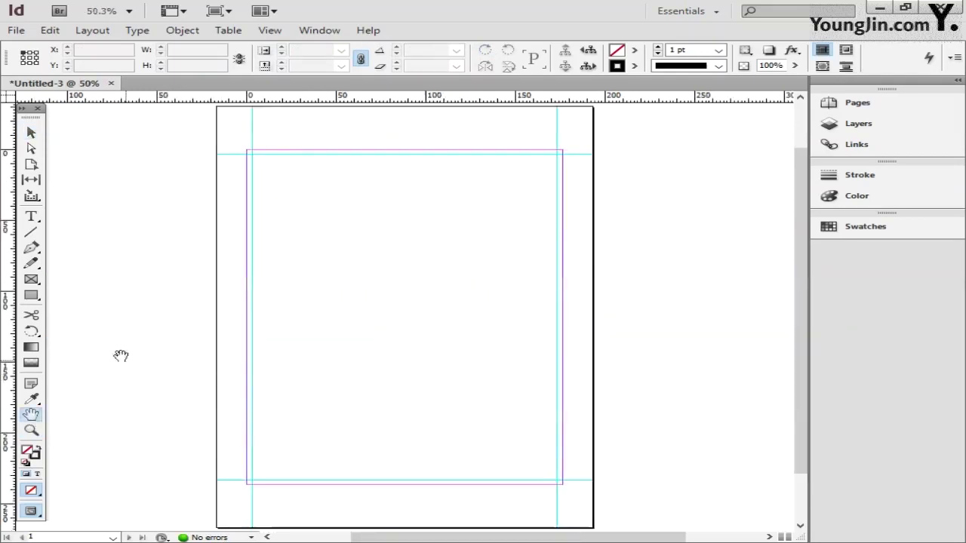
left_click(31, 429)
left_click_drag(242, 472, 300, 494)
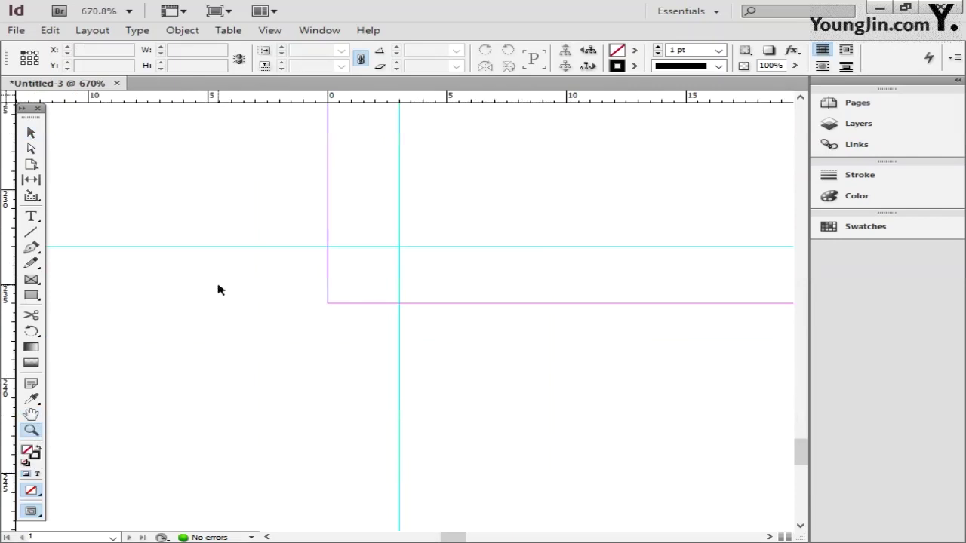
key("ctrl+v")
left_click(31, 133)
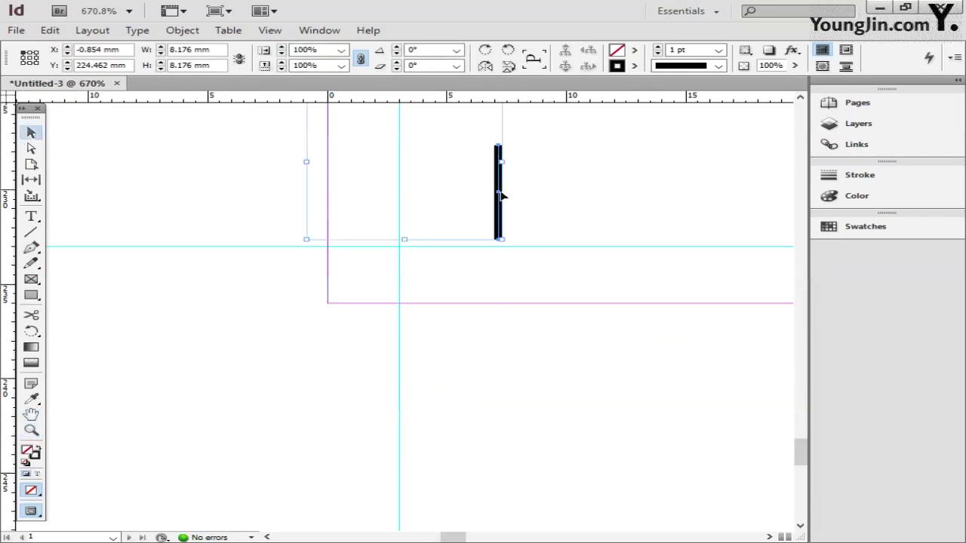
left_click_drag(500, 212, 400, 372)
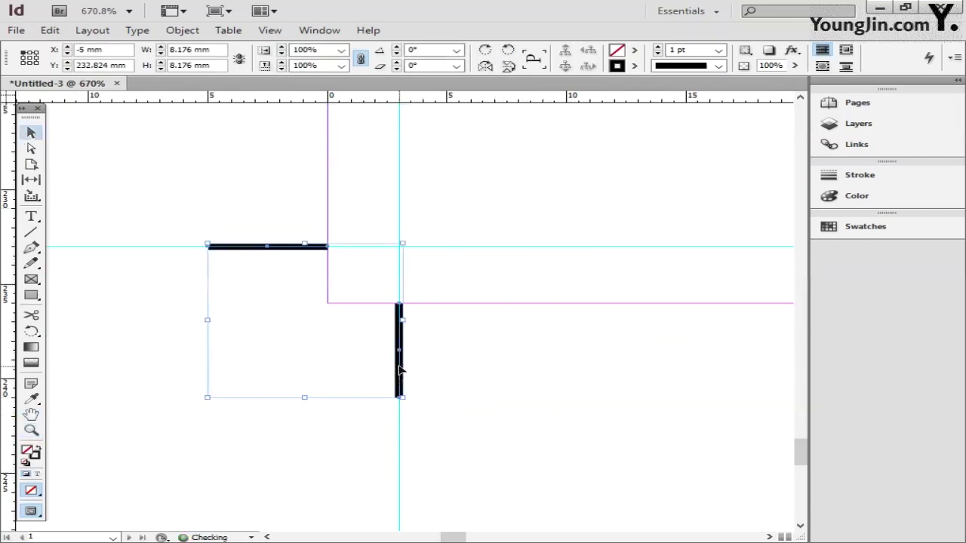
Paste a crop mark pair, rotate it 180° and align it with the guides outside the lower-right margin corner.
key("z")
key("ctrl+0")
left_click_drag(540, 466, 578, 498)
key("ctrl+v")
left_click(488, 55)
left_click(488, 55)
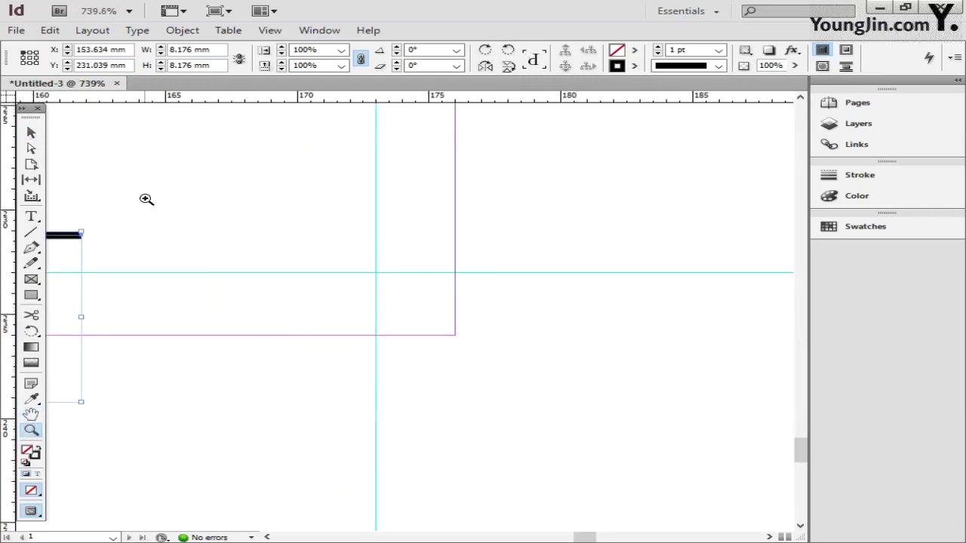
key("v")
left_click_drag(70, 237, 578, 271)
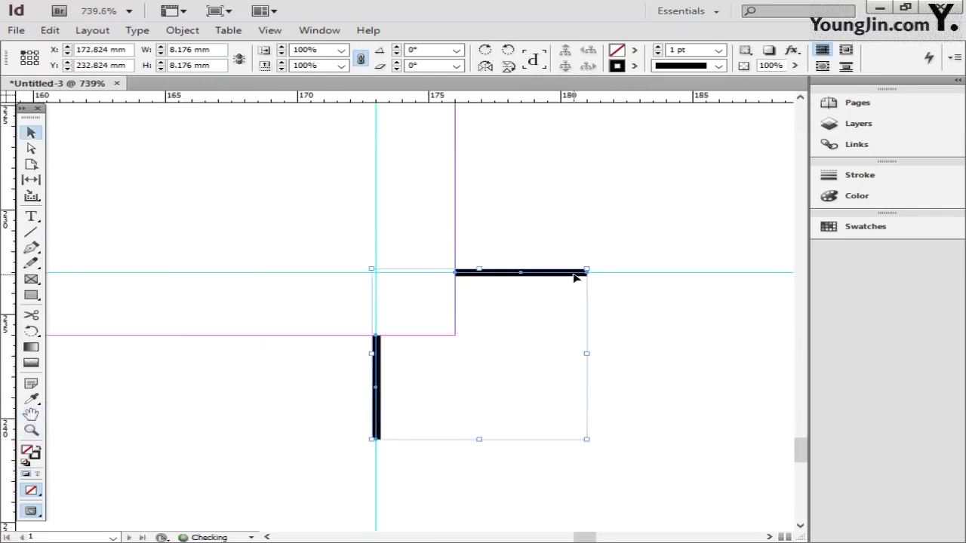
Deselect the crop marks and place the image file 01 at the upper-left margin corner.
double_click(32, 418)
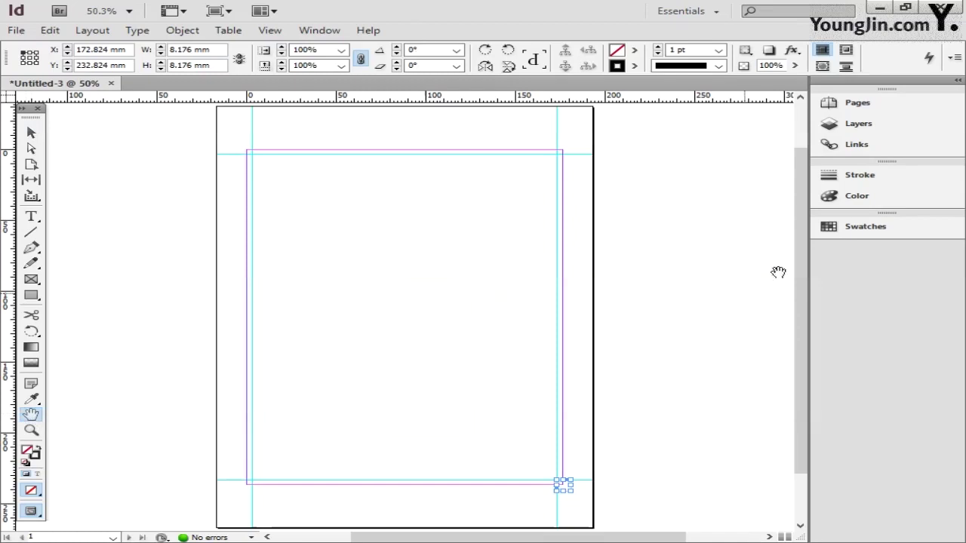
key("v")
left_click(636, 295)
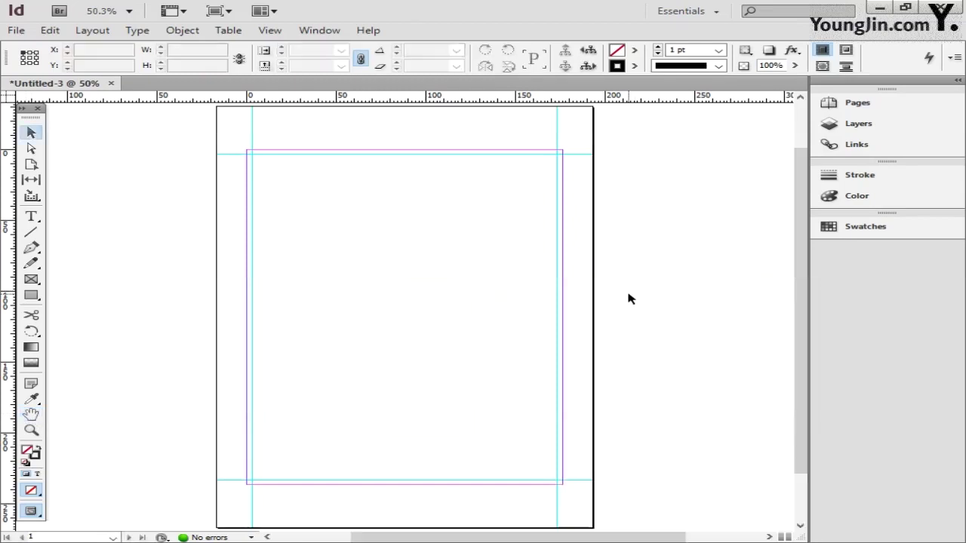
left_click(16, 31)
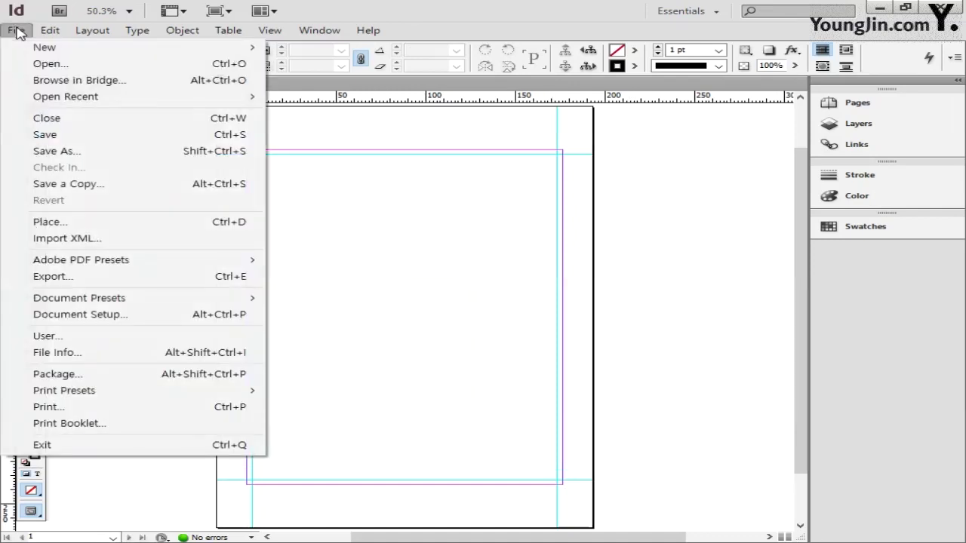
left_click(66, 224)
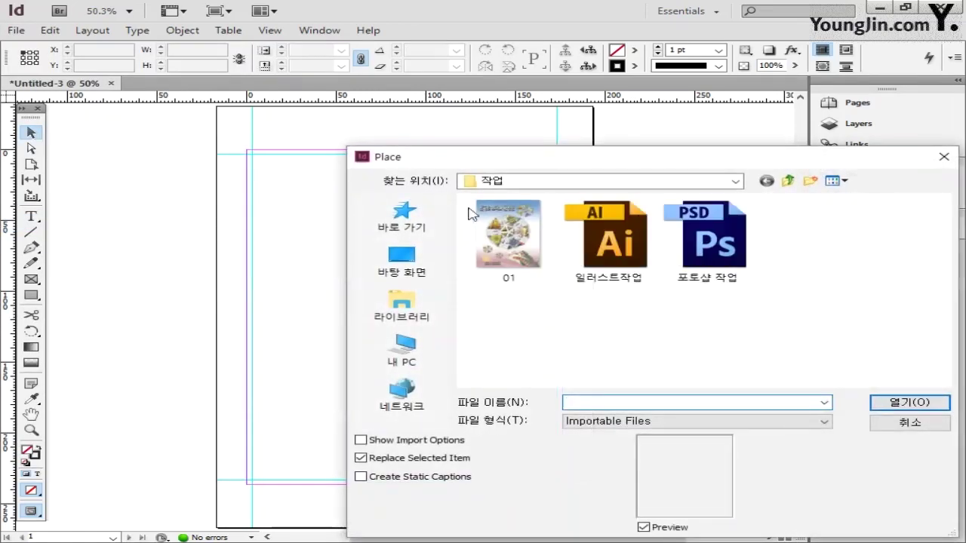
left_click_drag(560, 160, 417, 115)
left_click(387, 224)
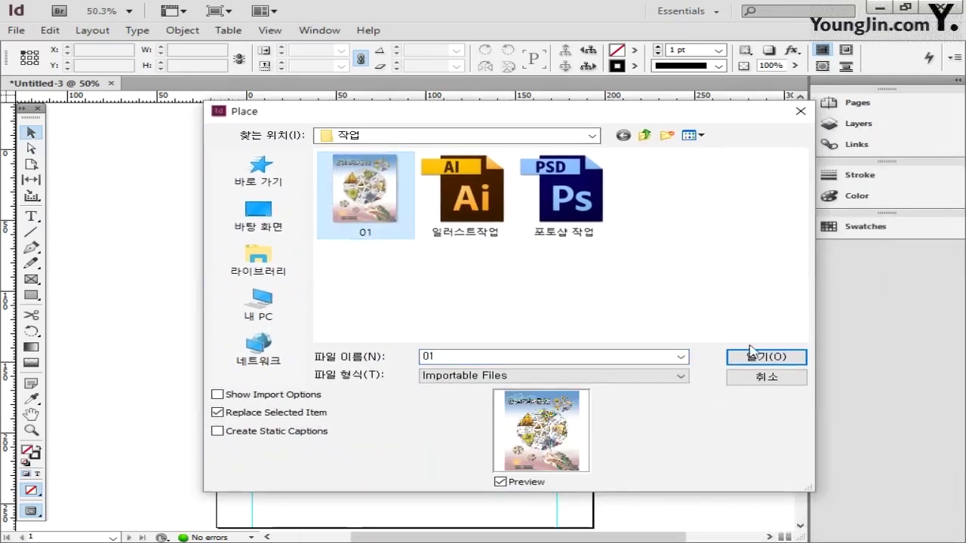
left_click(764, 365)
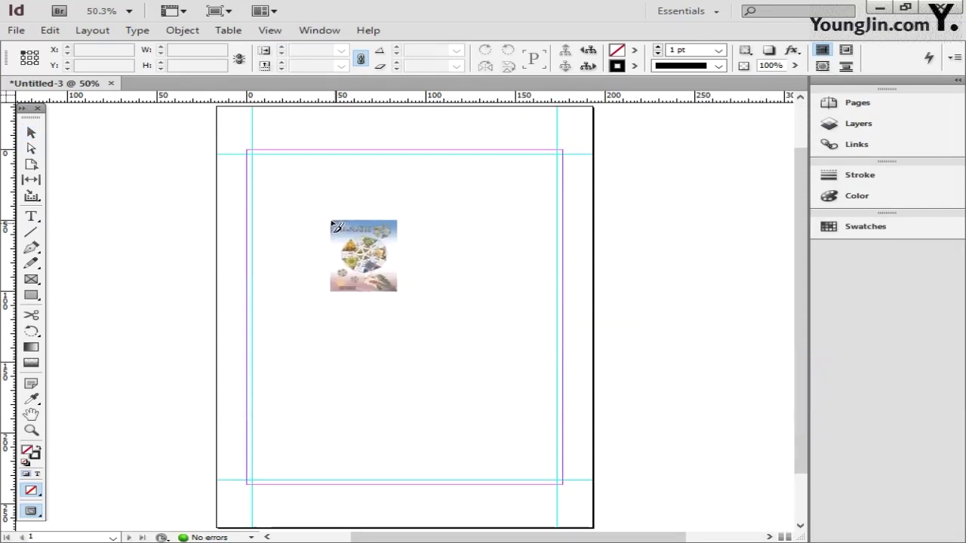
left_click(250, 152)
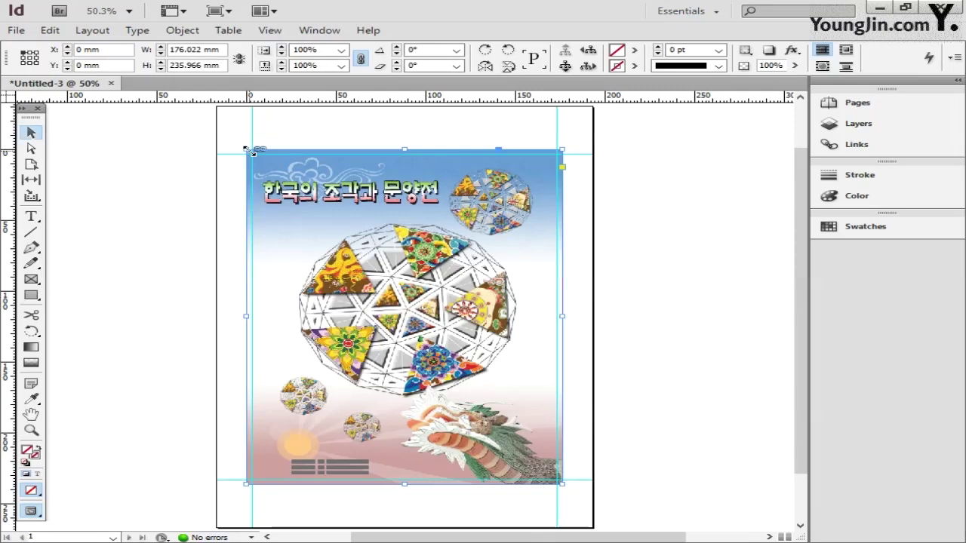
Set the placed image's display performance to High Quality Display.
right_click(422, 228)
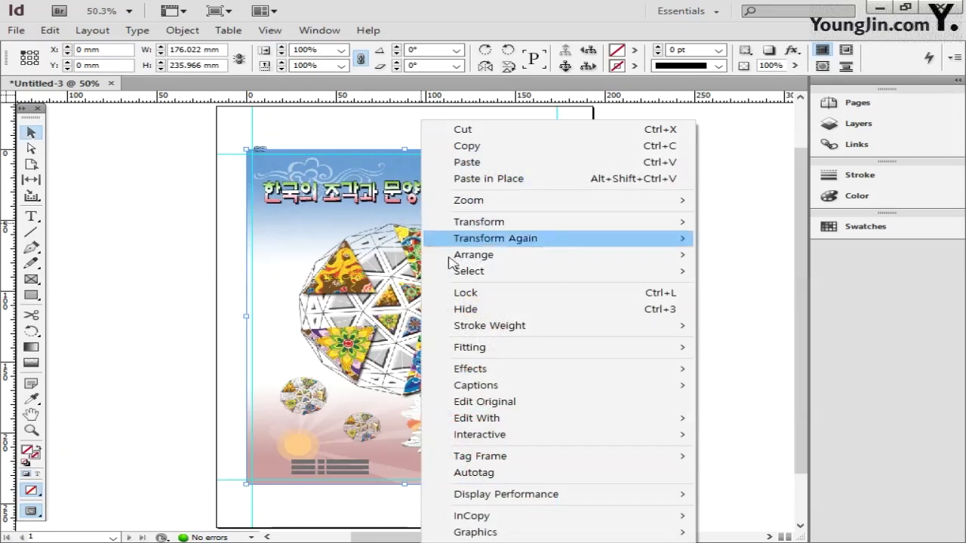
mouse_move(592, 501)
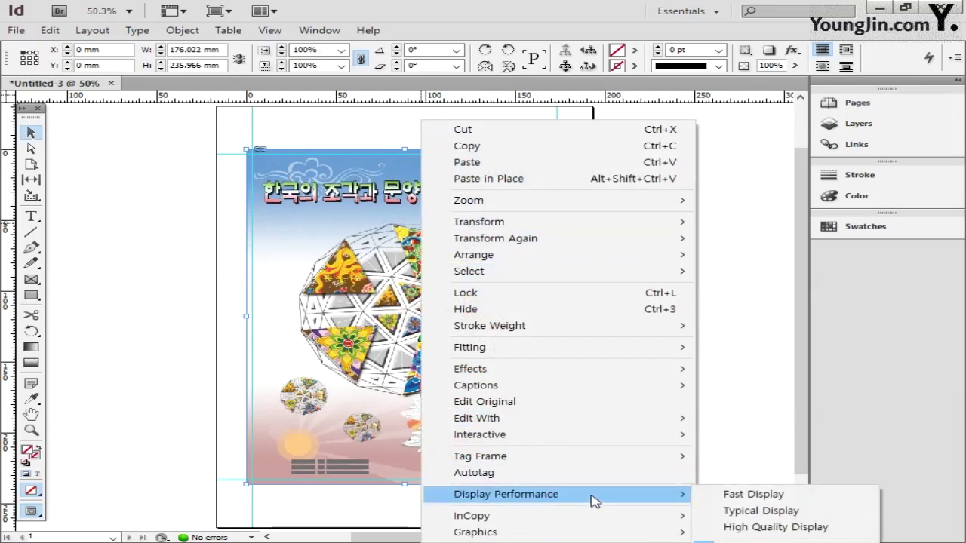
left_click(841, 532)
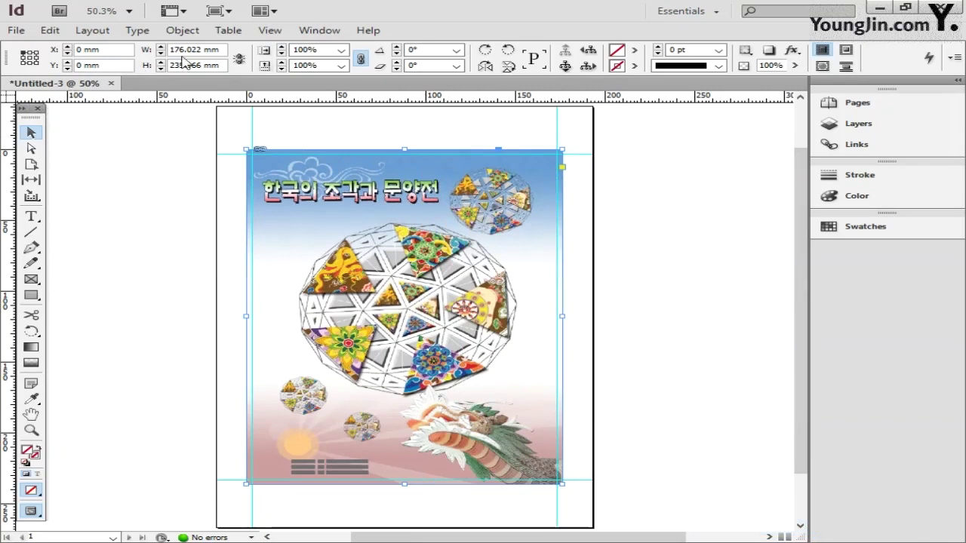
Set the placed image frame's width to 176 mm and height to 236 mm, and deselect it.
key("Tab")
type("176")
key("Tab")
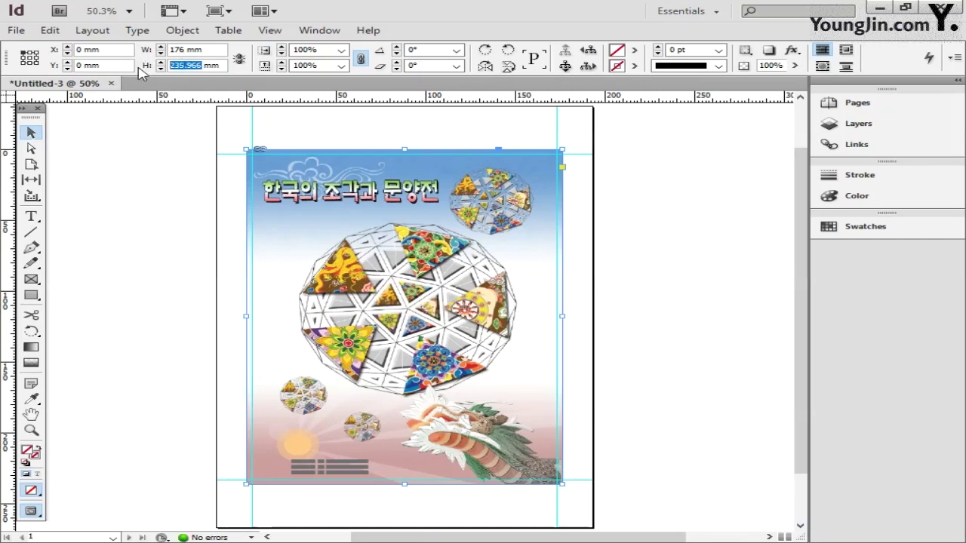
type("236")
left_click(189, 153)
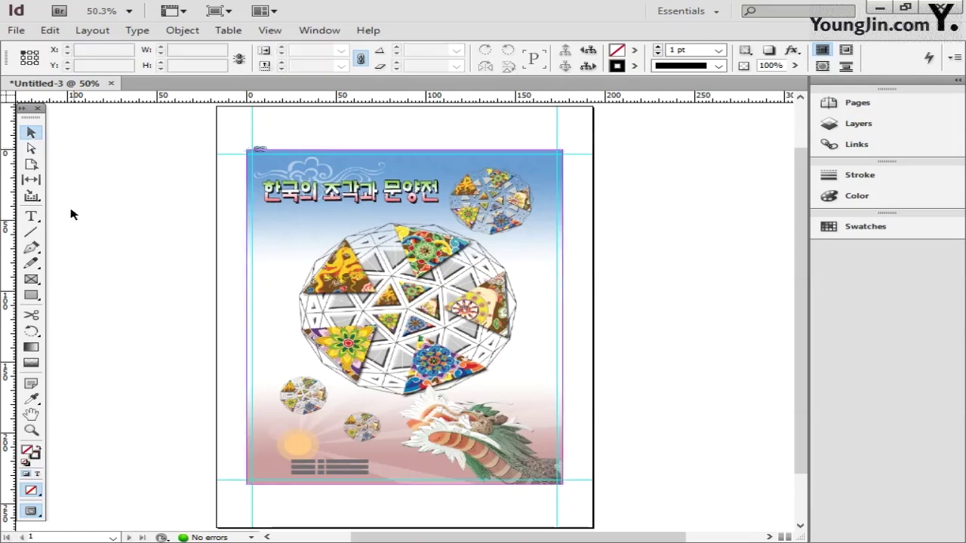
Draw a 176 × 236 mm rectangle over the placed image, from the upper-left to the lower-right margin corner.
left_click(32, 296)
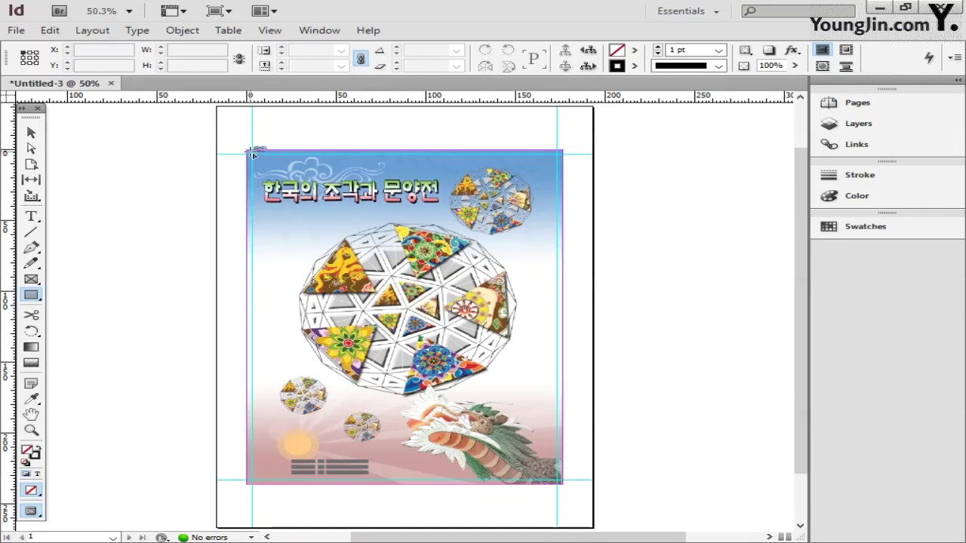
left_click_drag(252, 152, 564, 488)
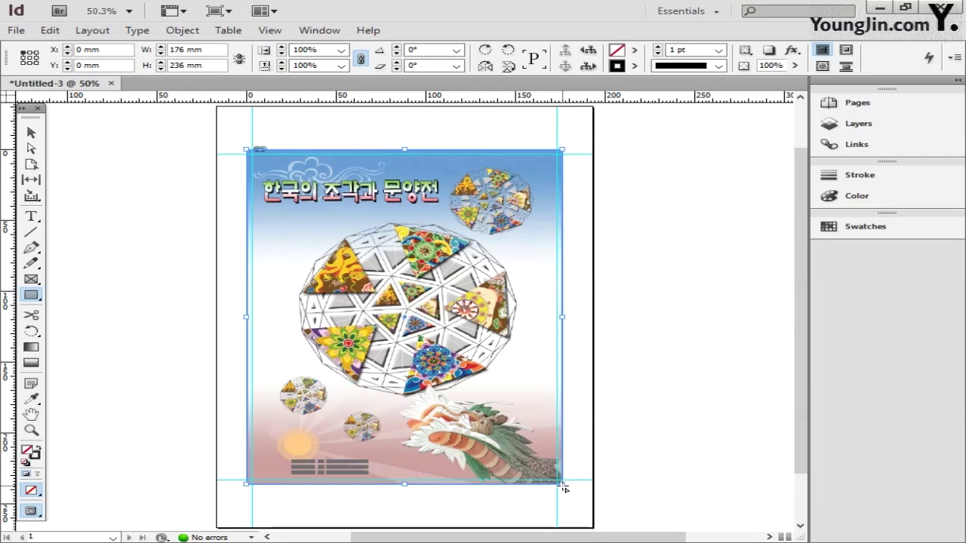
left_click(860, 176)
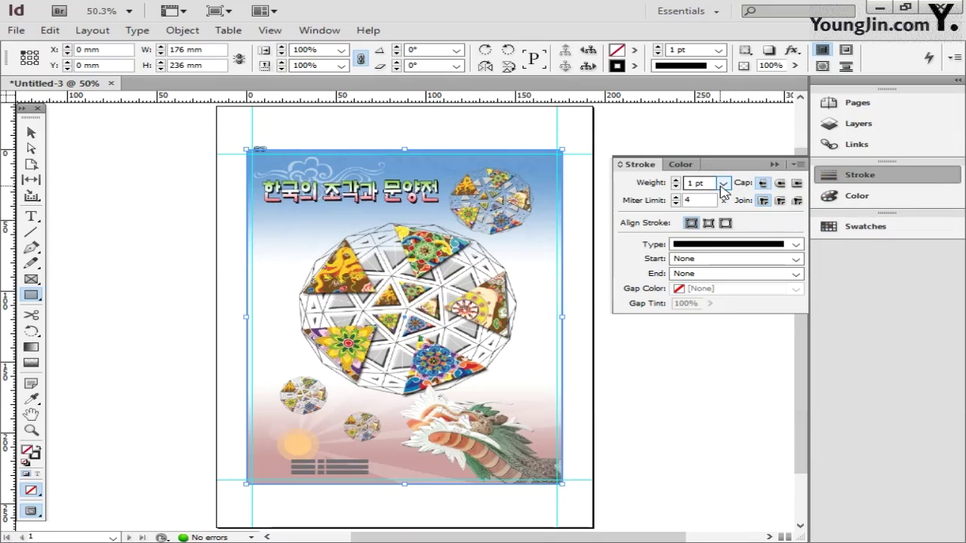
left_click(826, 176)
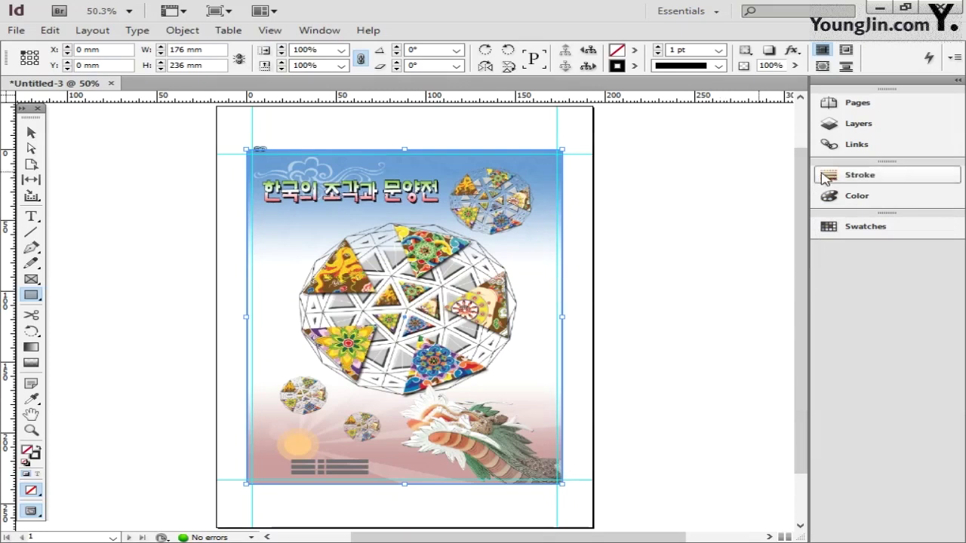
Set the rectangle's X and Y positions to 3 mm each.
double_click(80, 49)
type("3")
key("Tab")
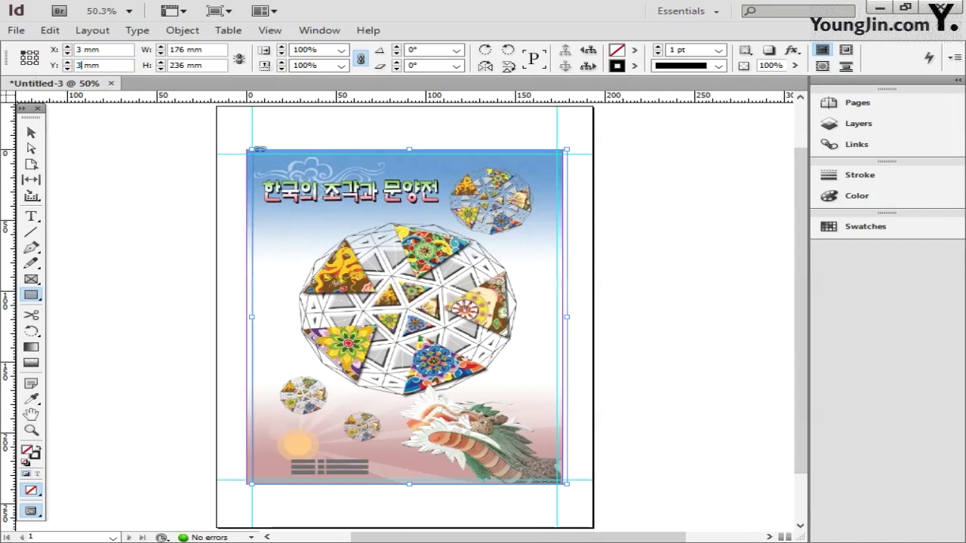
type("3")
Set the rectangle's width to 170 mm and height to 230 mm, and deselect it.
left_click(209, 51)
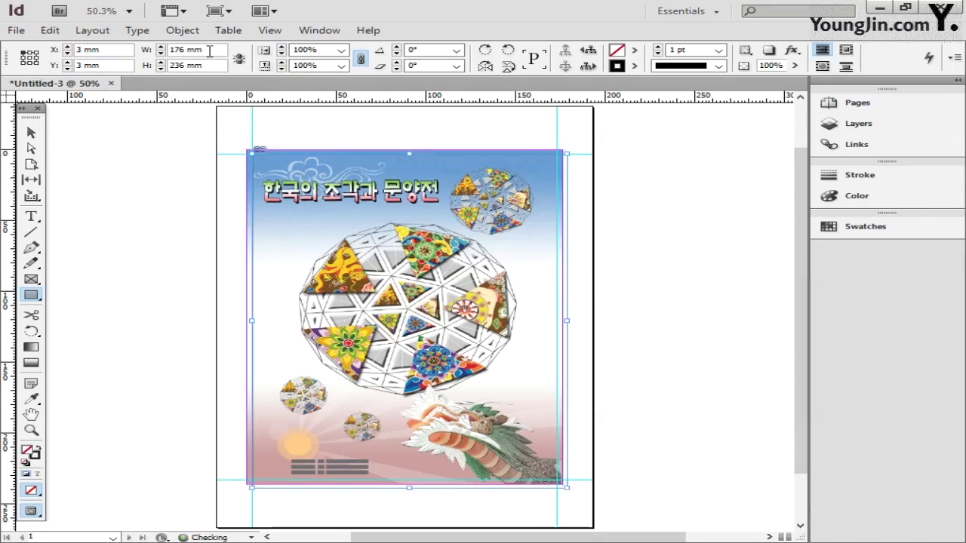
left_click_drag(184, 50, 144, 48)
type("170")
left_click_drag(185, 66, 160, 70)
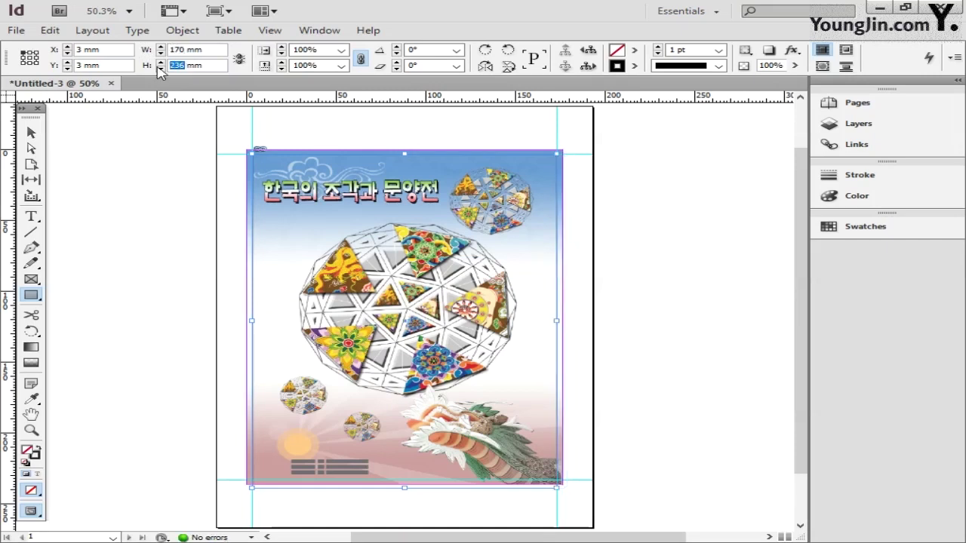
type("230")
left_click(664, 447)
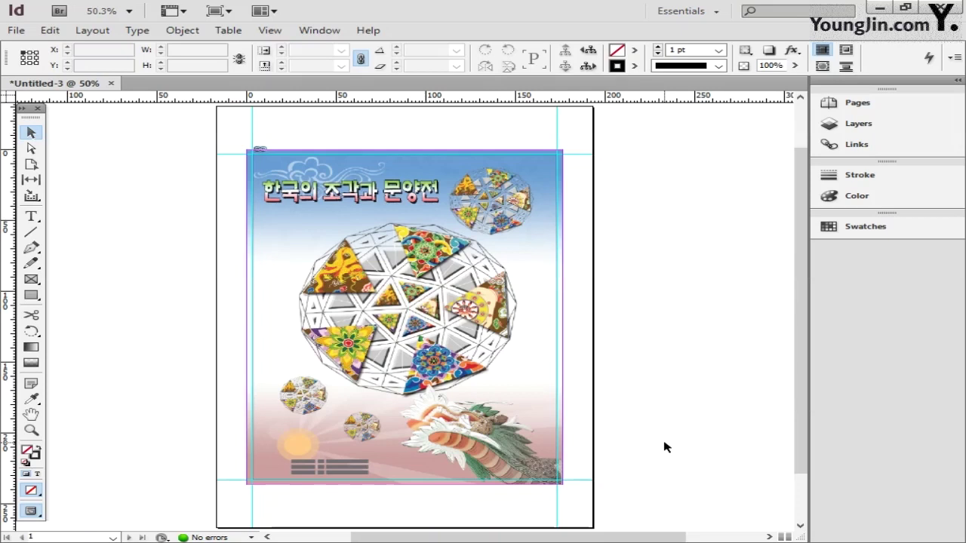
Draw a text frame about 54 × 16 mm directly beneath the poster's title.
left_click(31, 430)
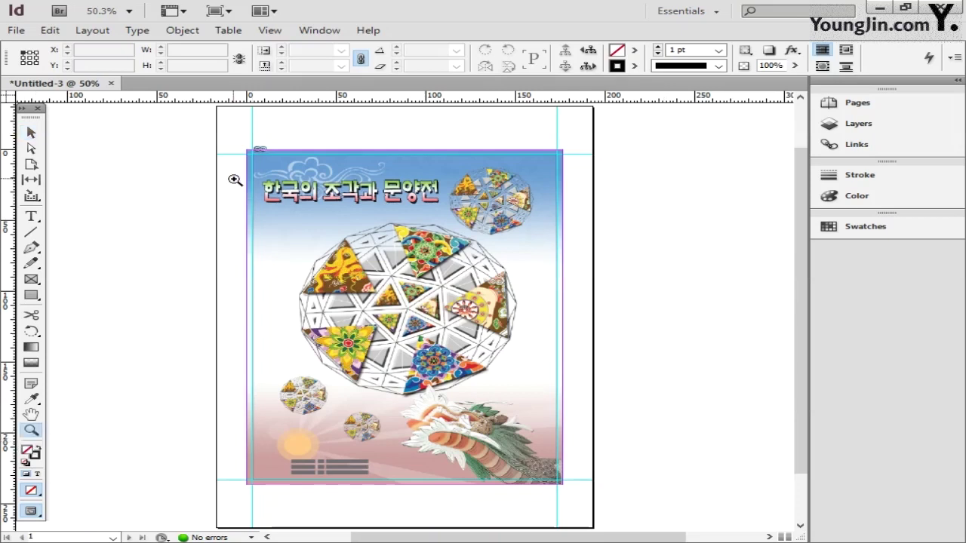
left_click_drag(234, 180, 409, 269)
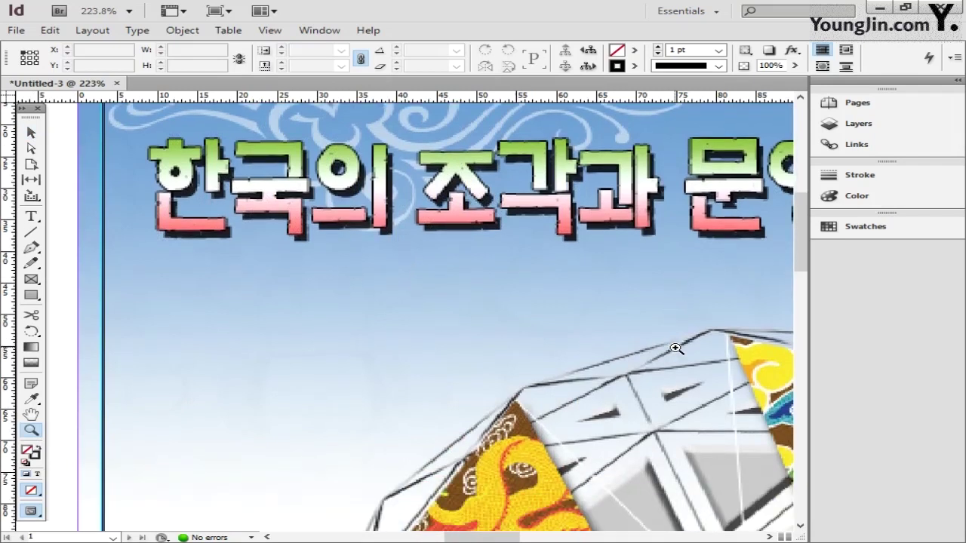
left_click(31, 217)
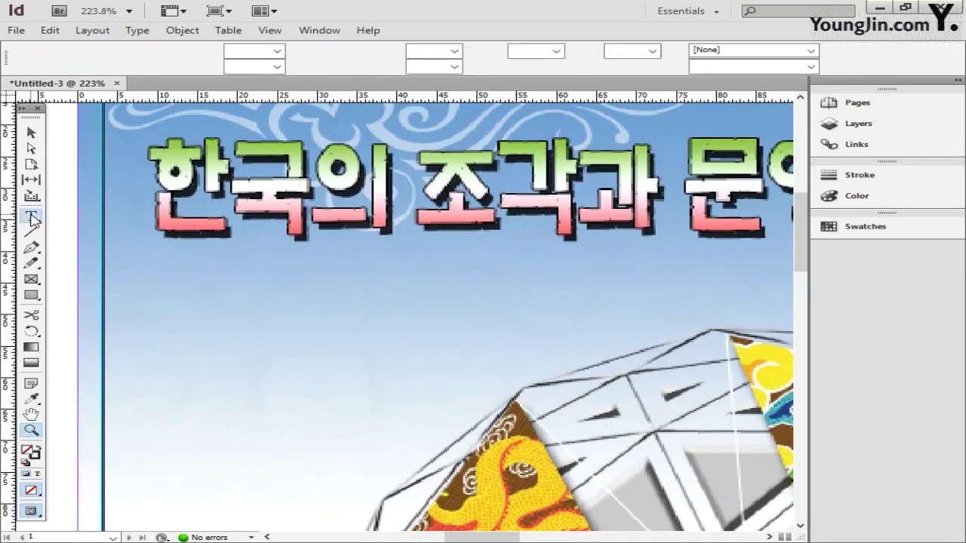
left_click_drag(145, 268, 575, 369)
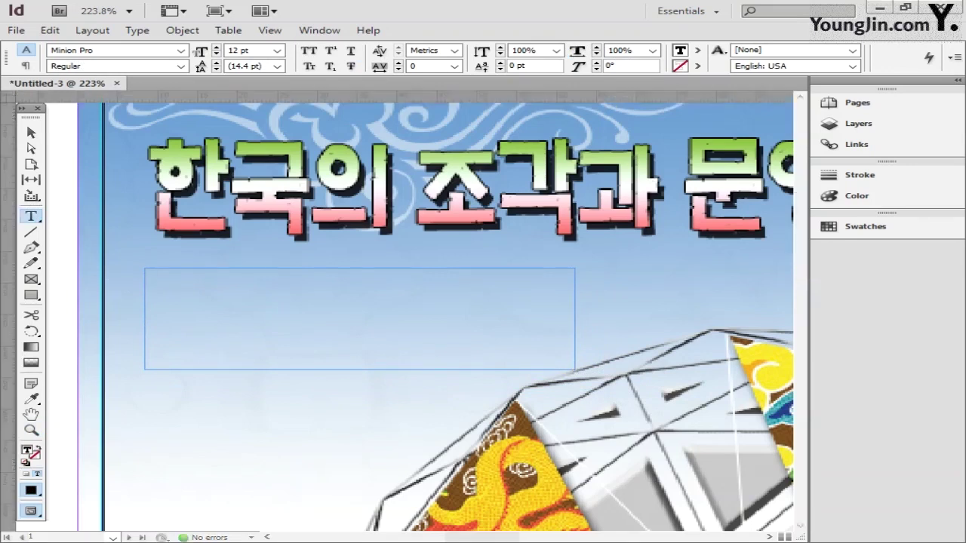
Copy the exhibition venue, exhibits and dates from the other open text window and paste them into the new text frame.
key("alt+Tab")
left_click_drag(571, 80, 343, 47)
key("ctrl+c")
left_click(858, 11)
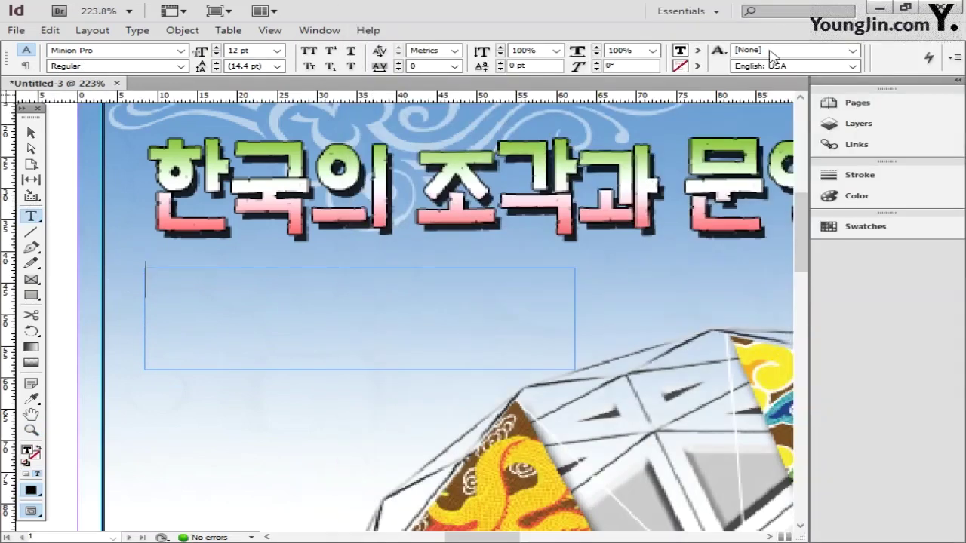
key("ctrl+v")
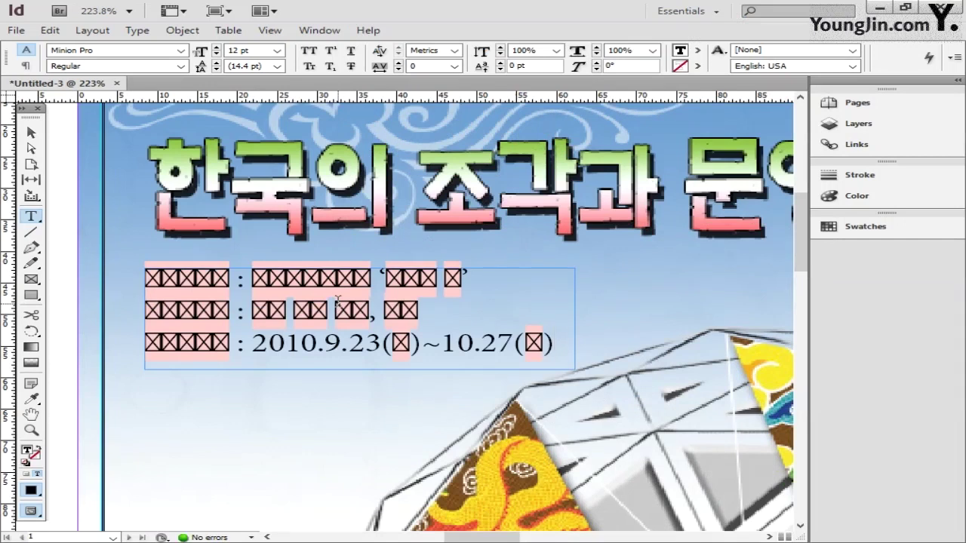
Format all the exhibition details in Adobe Gothic Std at 9 pt.
key("ctrl+a")
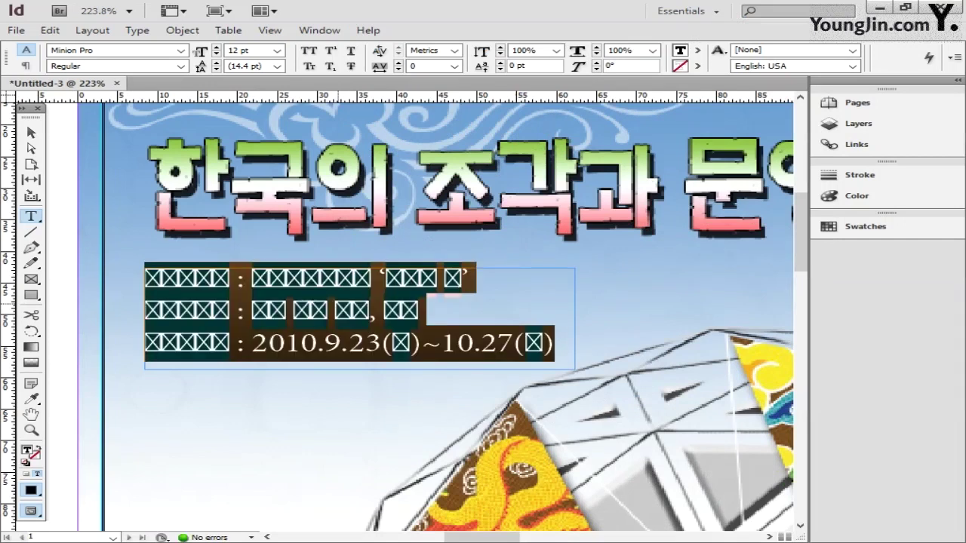
left_click(181, 50)
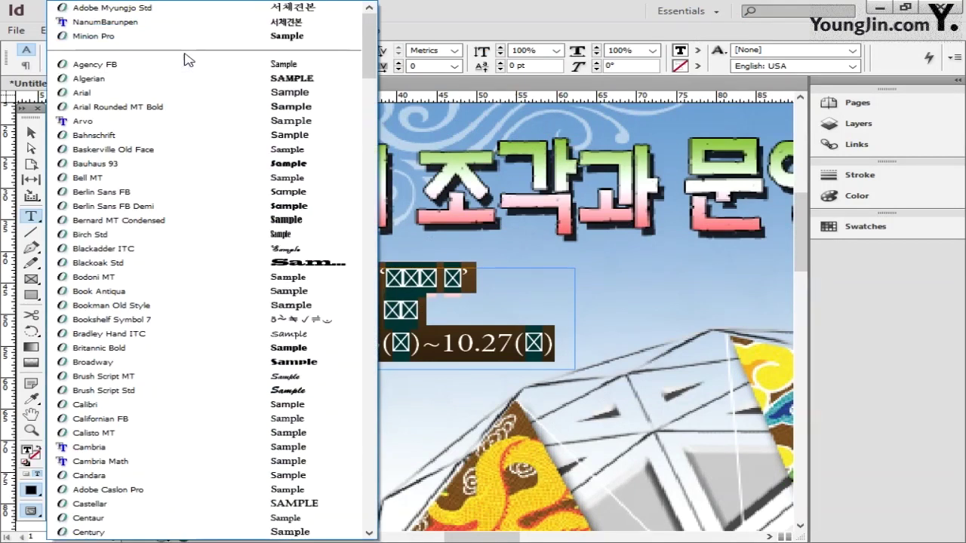
left_click_drag(368, 50, 399, 443)
scroll(371, 70, "down", 1)
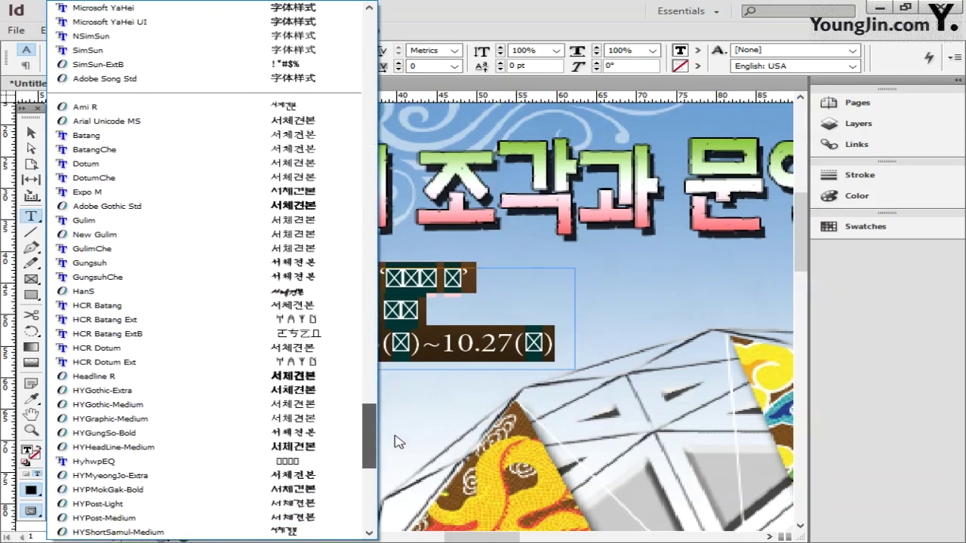
left_click(181, 205)
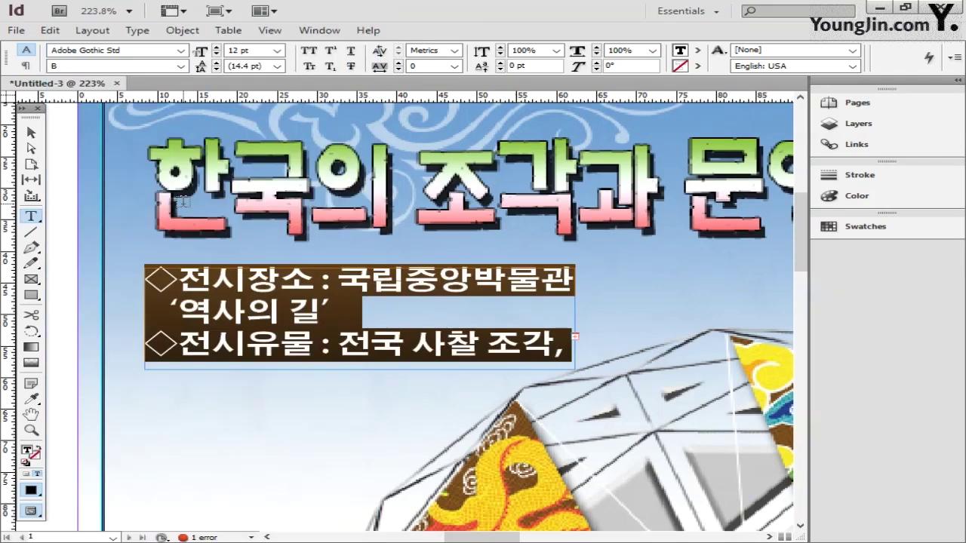
triple_click(258, 51)
type("9")
key("Return")
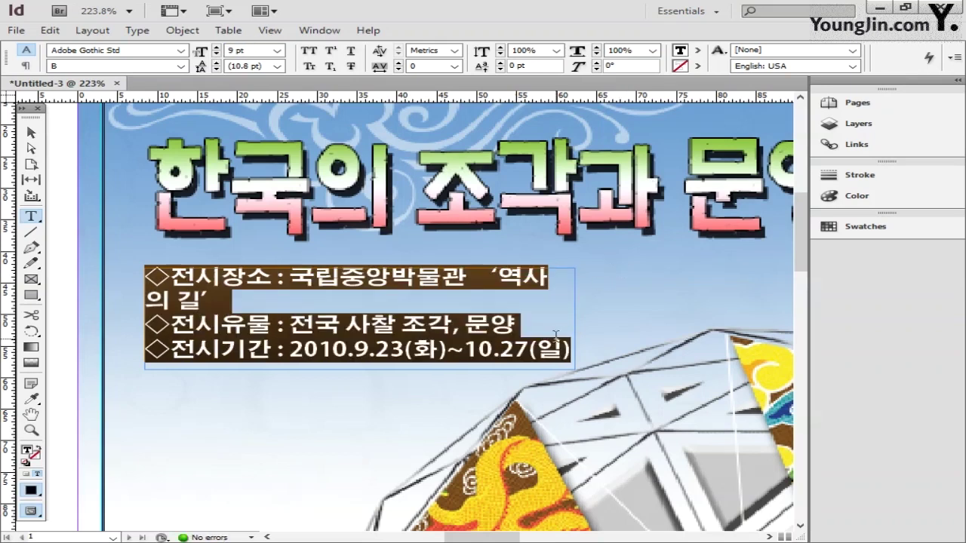
Resize the exhibition details frame to about 61.25 × 12.25 mm so each detail fits on one line.
key("Escape")
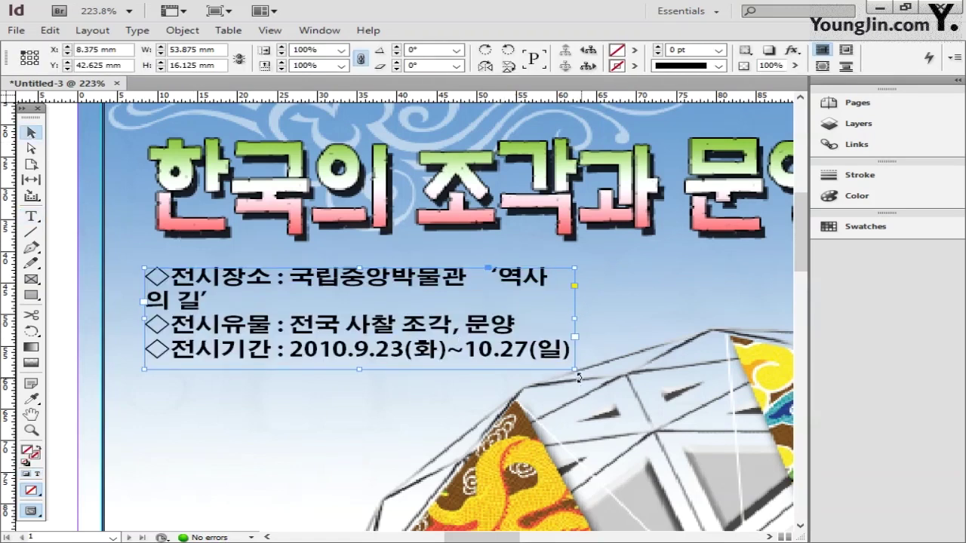
left_click_drag(575, 369, 633, 346)
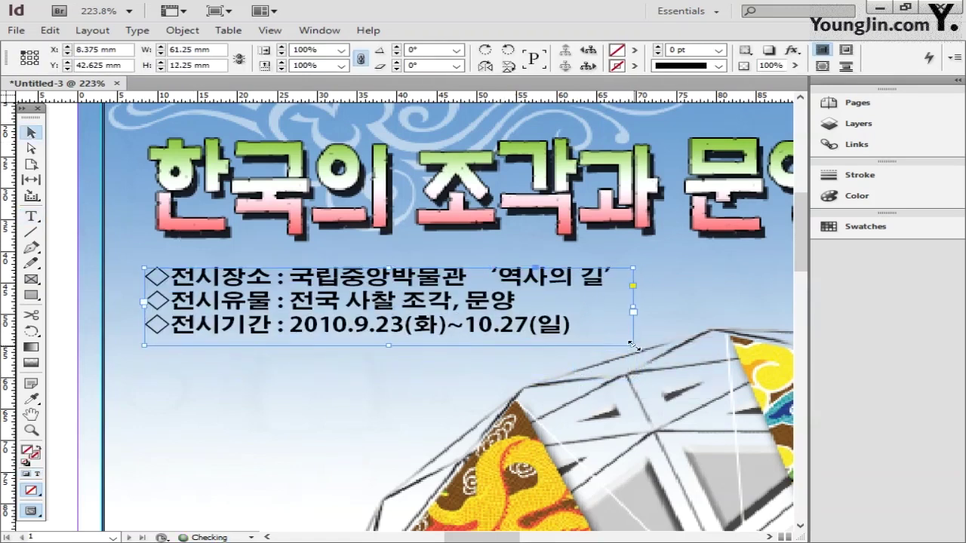
double_click(33, 416)
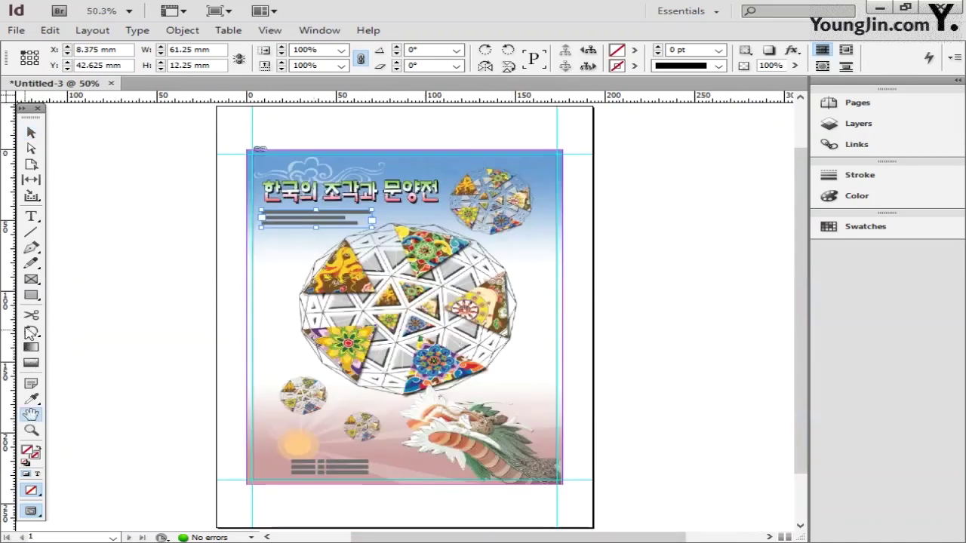
Draw a text frame about 41 mm wide beside the three grey bars near the poster's lower edge and enter 국립중앙박물관.
left_click(32, 217)
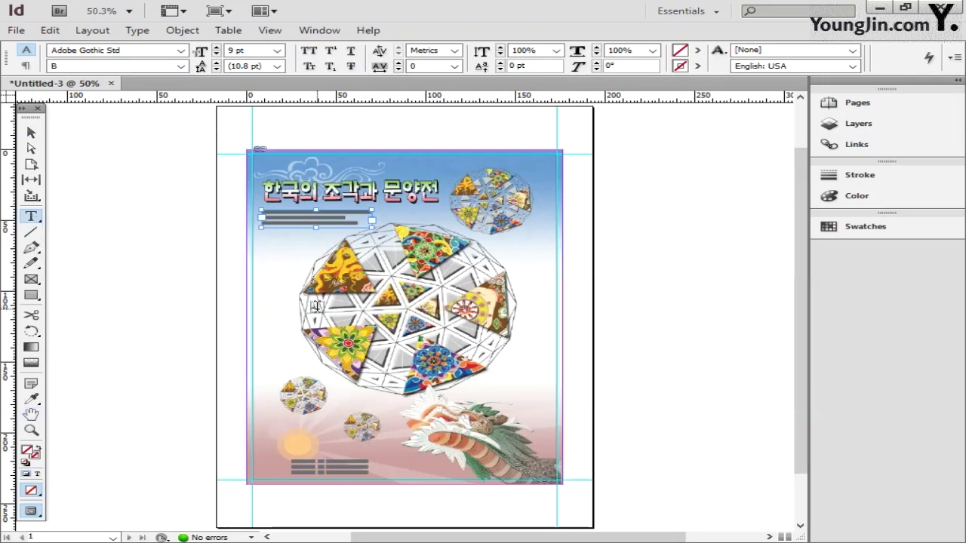
left_click(31, 430)
left_click_drag(359, 453, 496, 502)
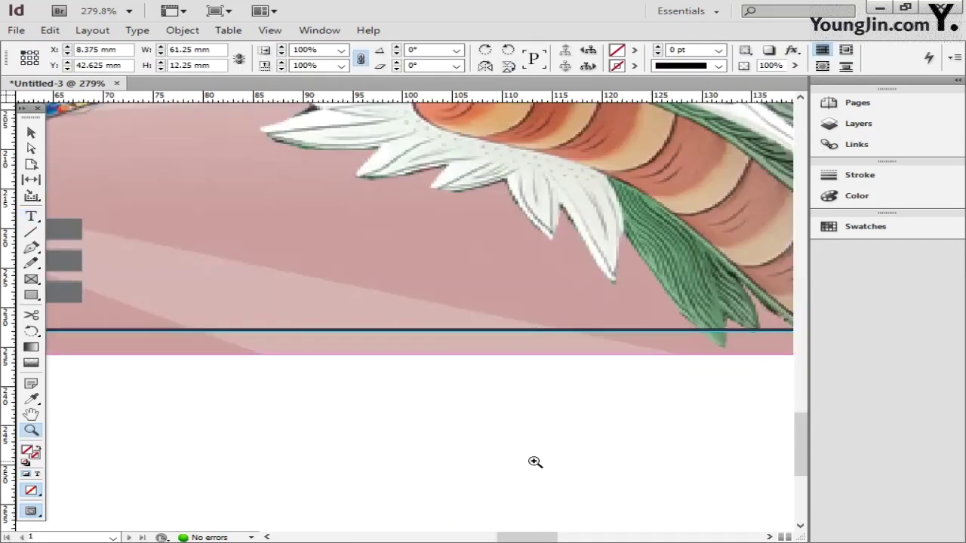
scroll(535, 461, "up", 3)
scroll(532, 448, "left", 10)
scroll(532, 448, "right", 7)
key("t")
scroll(221, 349, "up", 1)
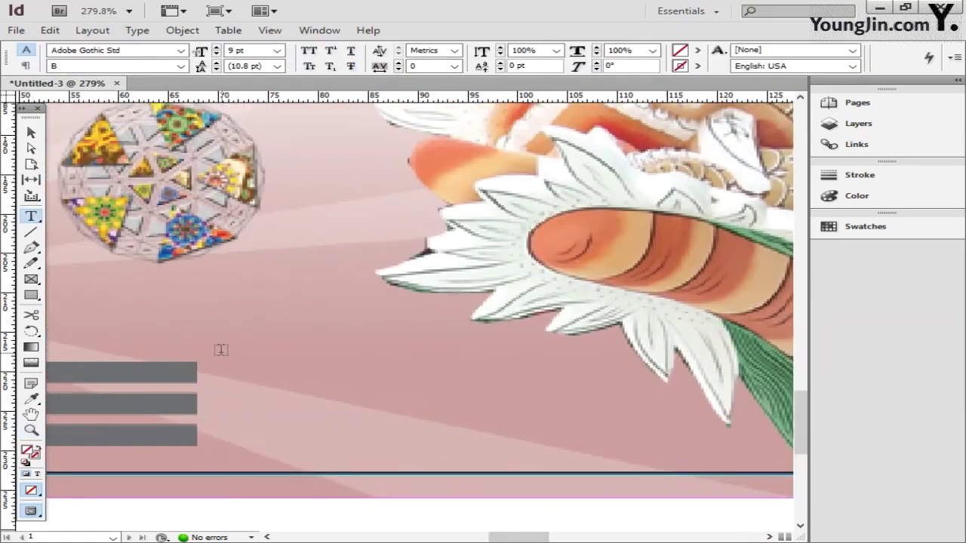
left_click_drag(220, 350, 625, 461)
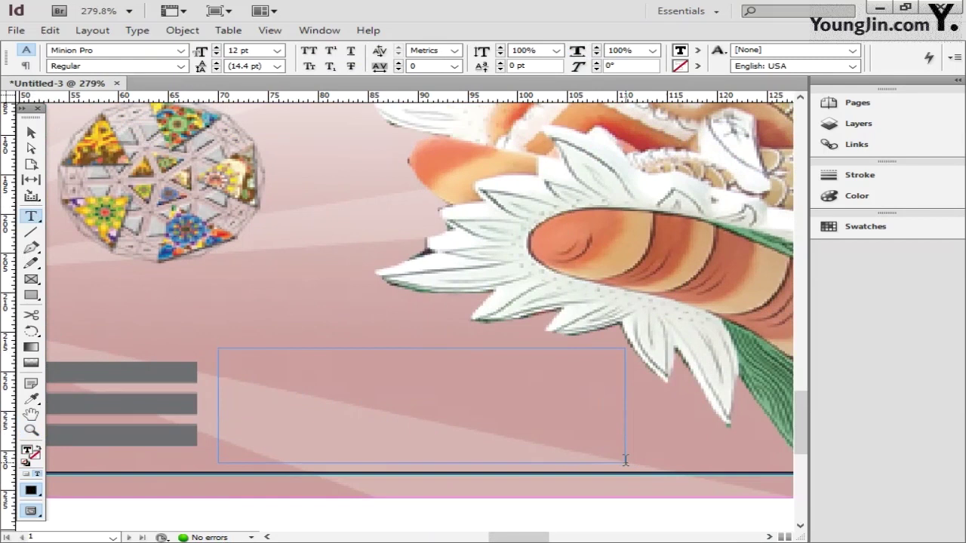
type("가나다라")
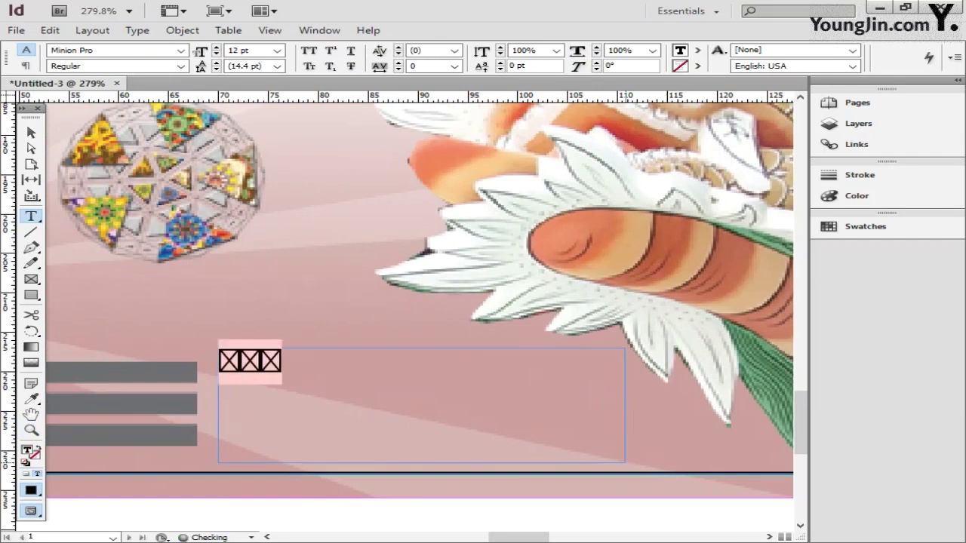
type("마바사")
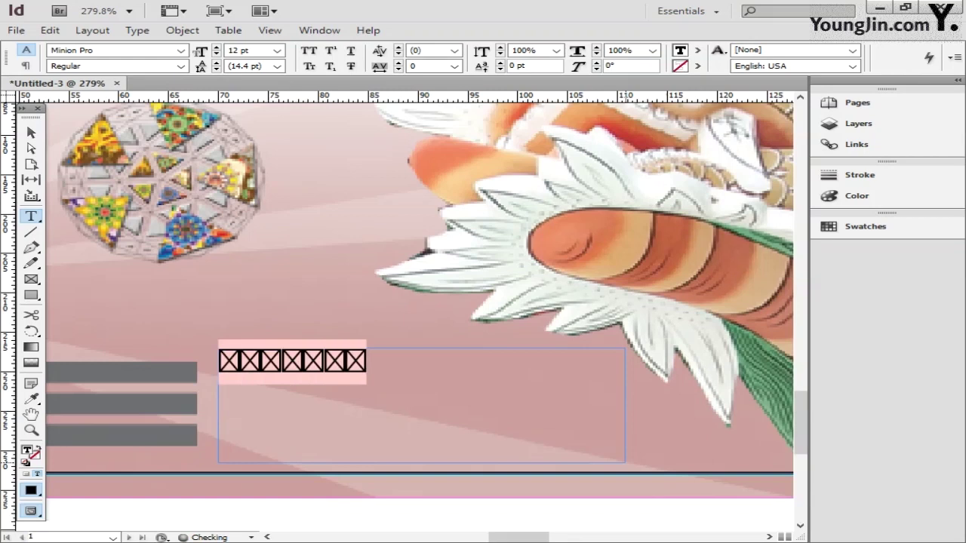
Set the museum name in Arial Unicode MS at 10 pt and reshape its frame to about 44 mm wide and one line high.
left_click_drag(411, 375, 200, 371)
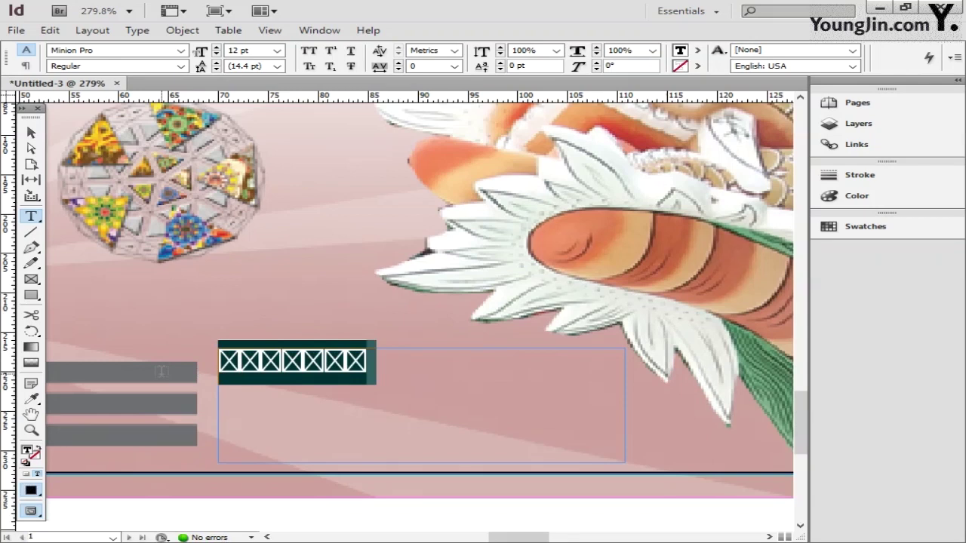
left_click(181, 50)
scroll(313, 316, "down", 15)
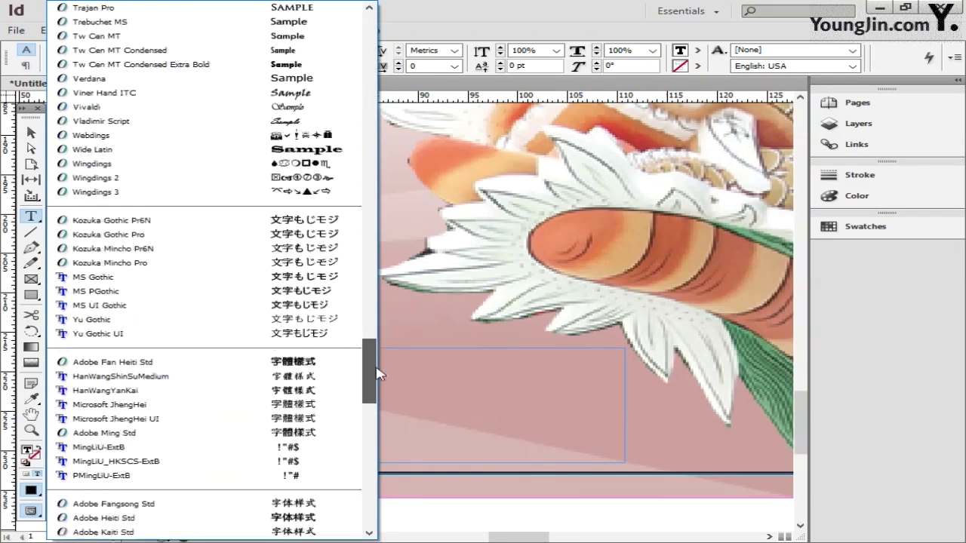
left_click(190, 134)
left_click(528, 392)
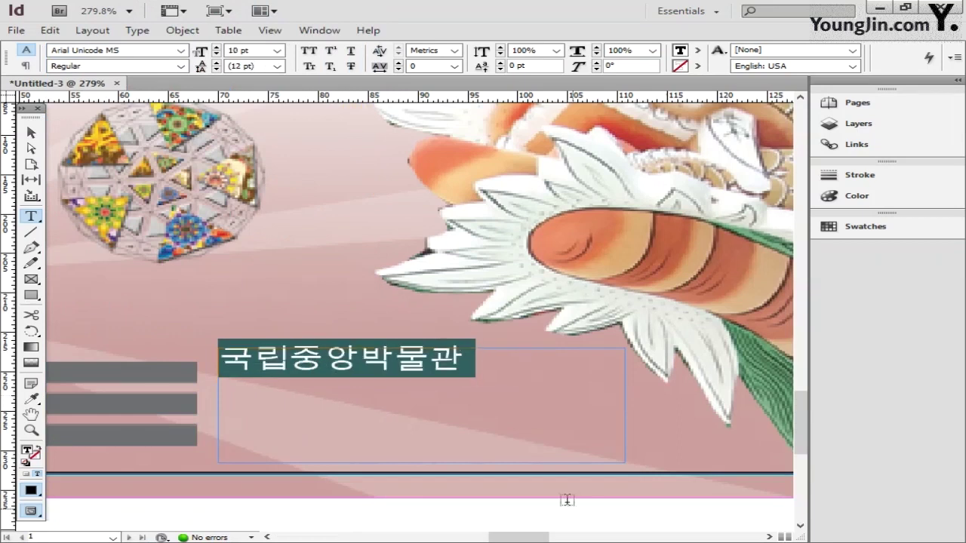
key("Escape")
left_click_drag(624, 462, 660, 417)
Try the museum name at 24 pt and 18 pt, and settle on a font size of 14 pt.
left_click(31, 216)
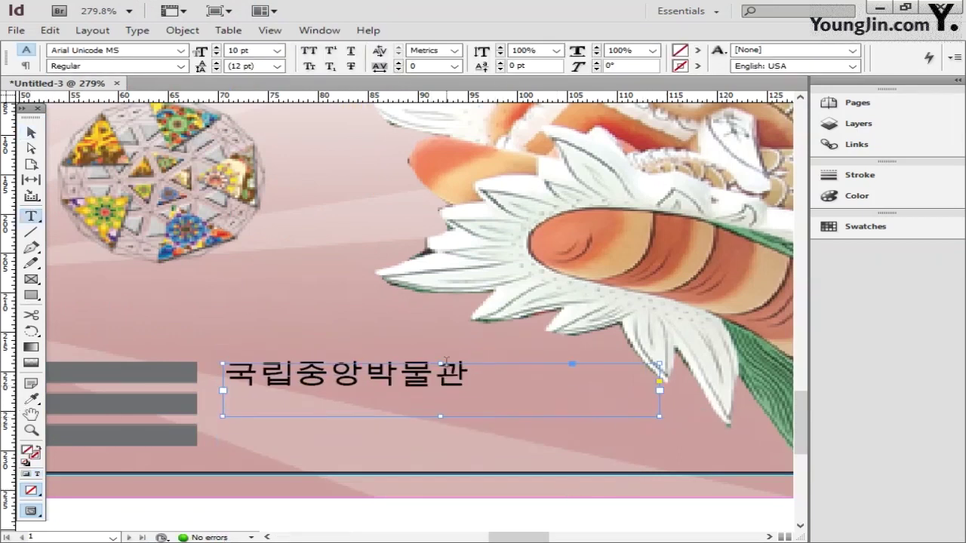
key("ctrl+a")
left_click(278, 50)
left_click(237, 160)
left_click(277, 50)
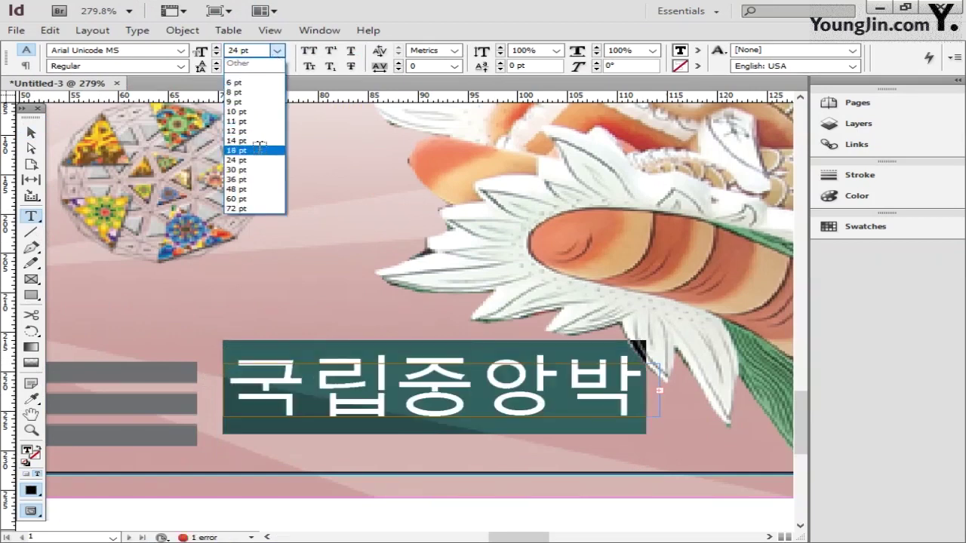
left_click(237, 150)
left_click(277, 50)
left_click(236, 140)
left_click(626, 394)
Change the museum name's fill colour to 70% black (K 70).
key("ctrl+a")
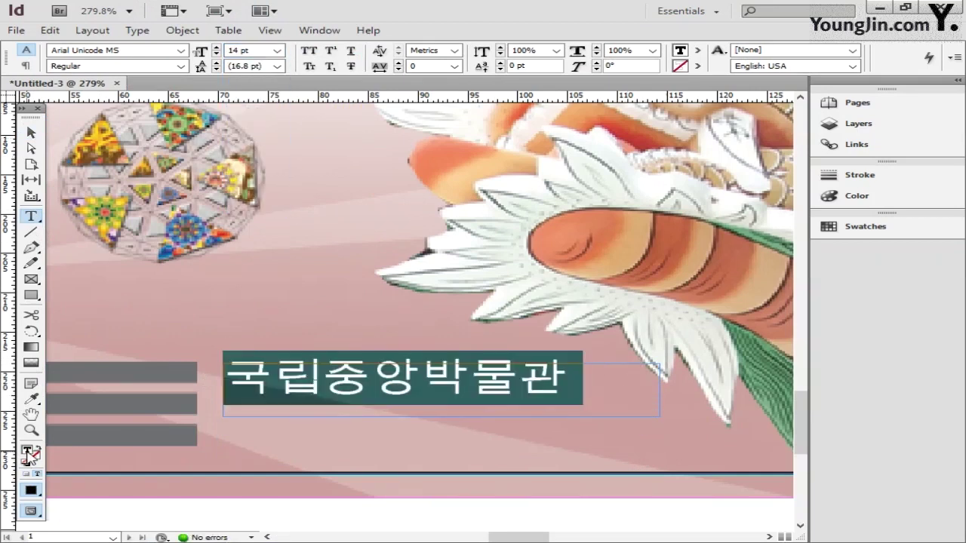
double_click(28, 455)
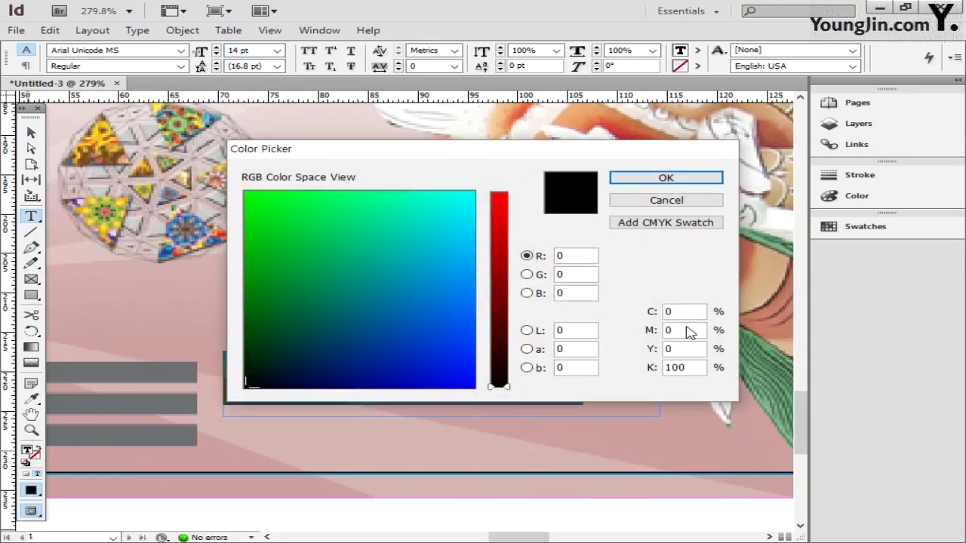
double_click(683, 368)
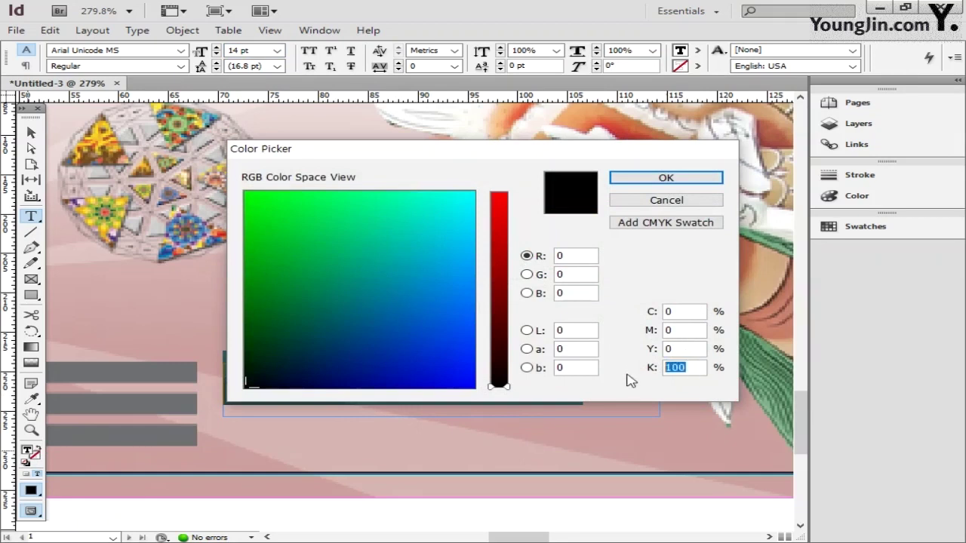
type("70")
left_click(672, 178)
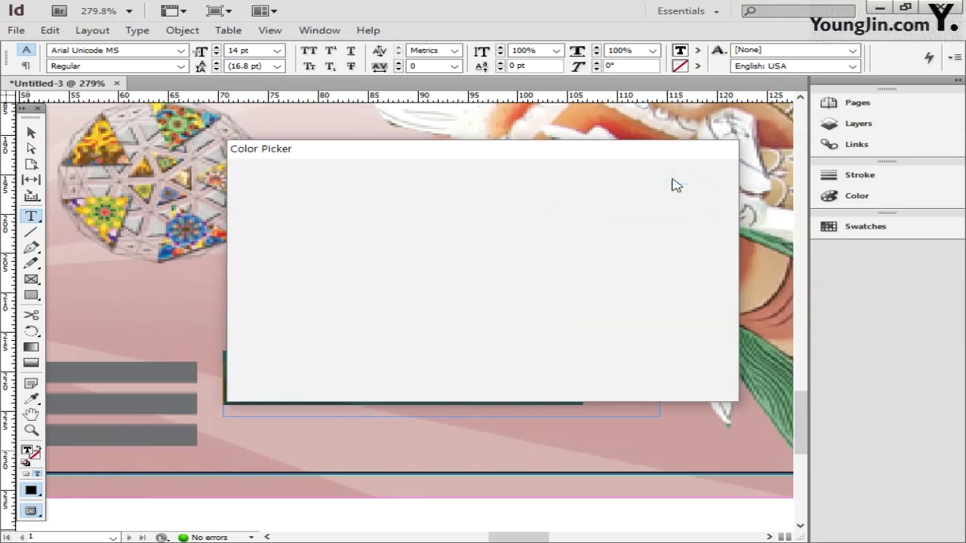
left_click(634, 390)
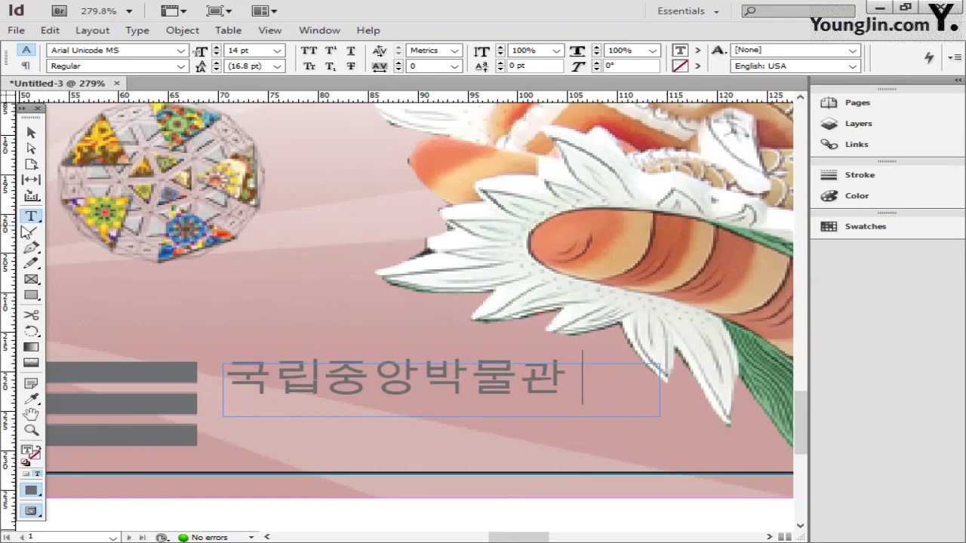
Draw a text frame about 44 mm wide and 4.6 mm high below the Korean museum name and enter NATIONAL MUSEUM OF KOREA.
left_click_drag(212, 410, 642, 444)
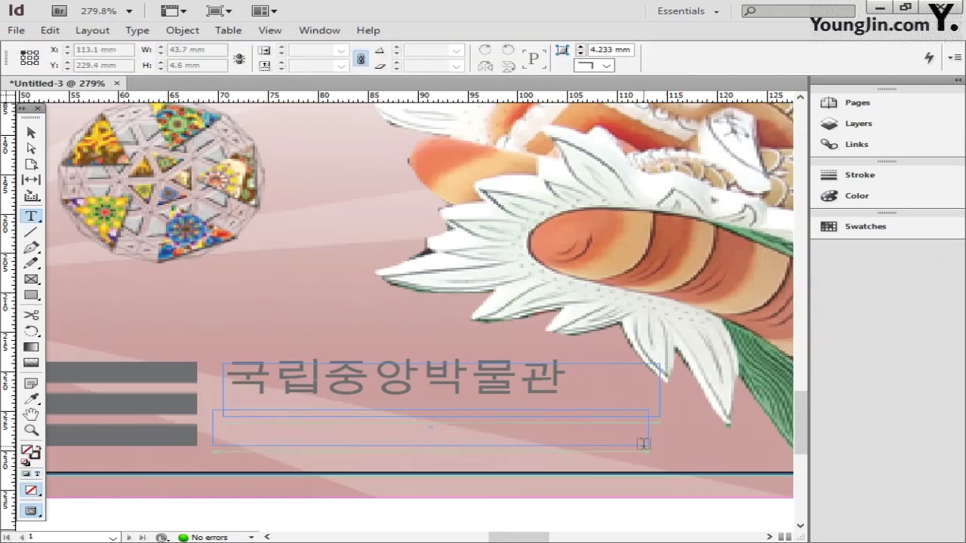
type("NA")
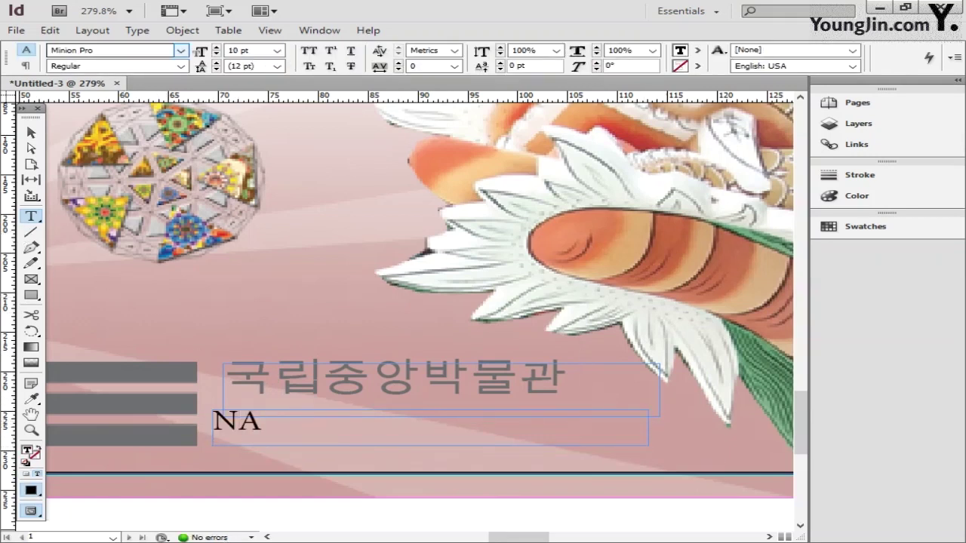
type("TIONAL MU")
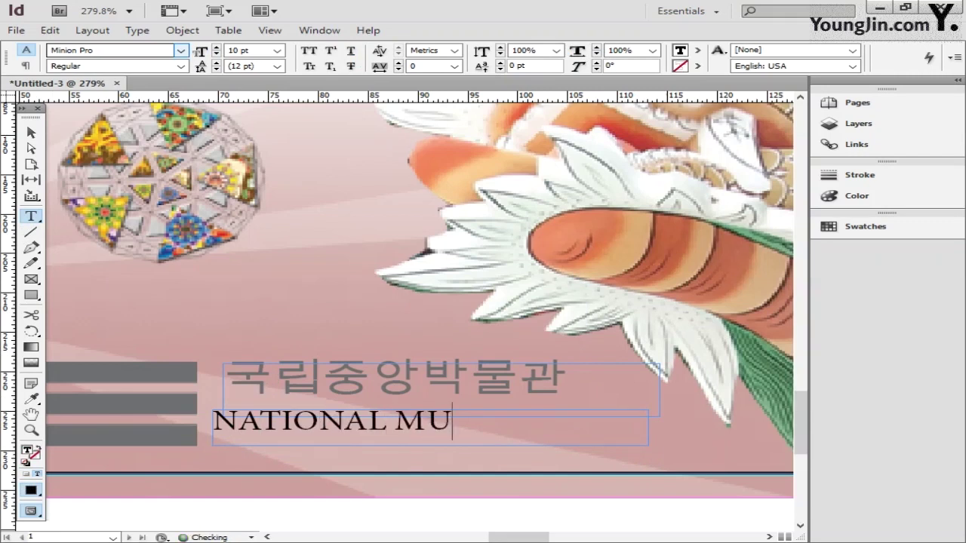
type("SEUM OF KO")
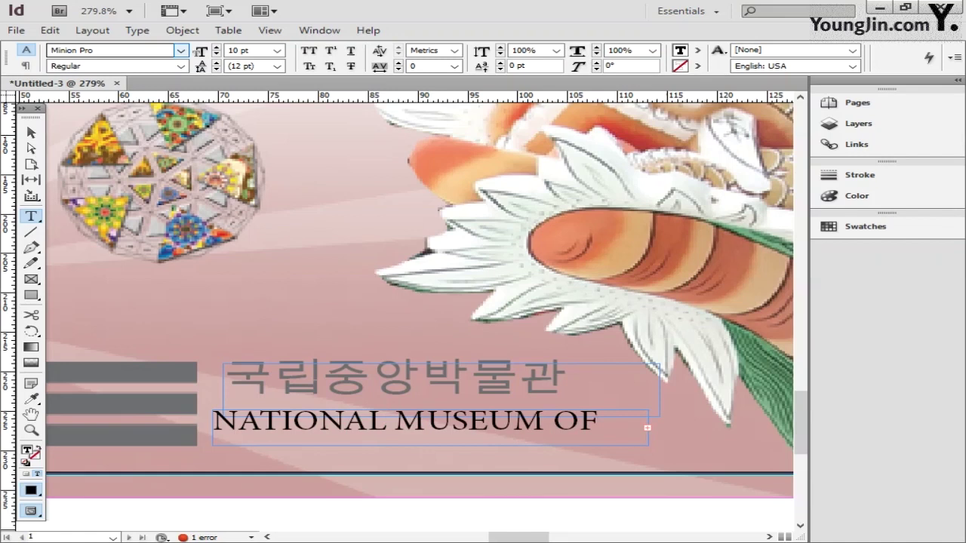
Set the English museum name in Arial, try it at 6 pt, and settle on a font size of 8 pt.
key("ctrl+a")
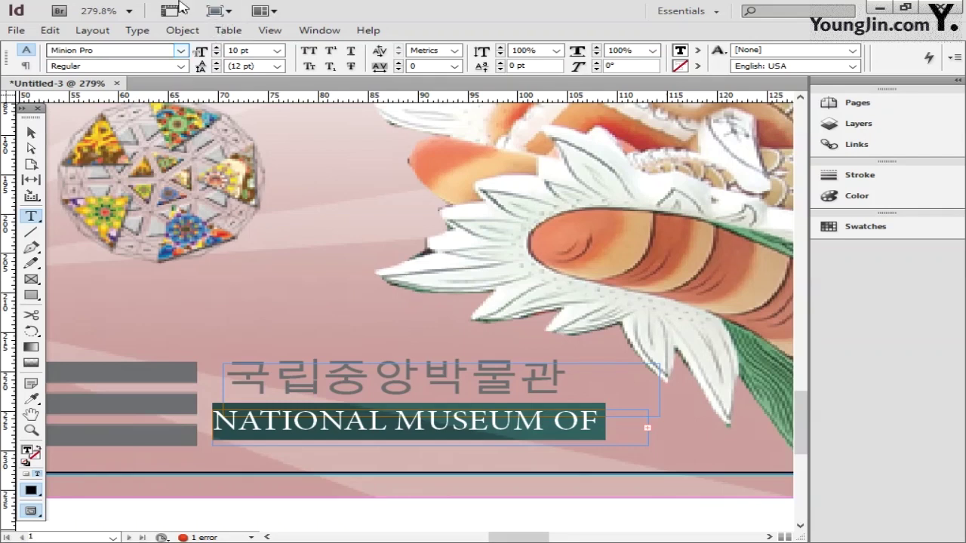
left_click(182, 51)
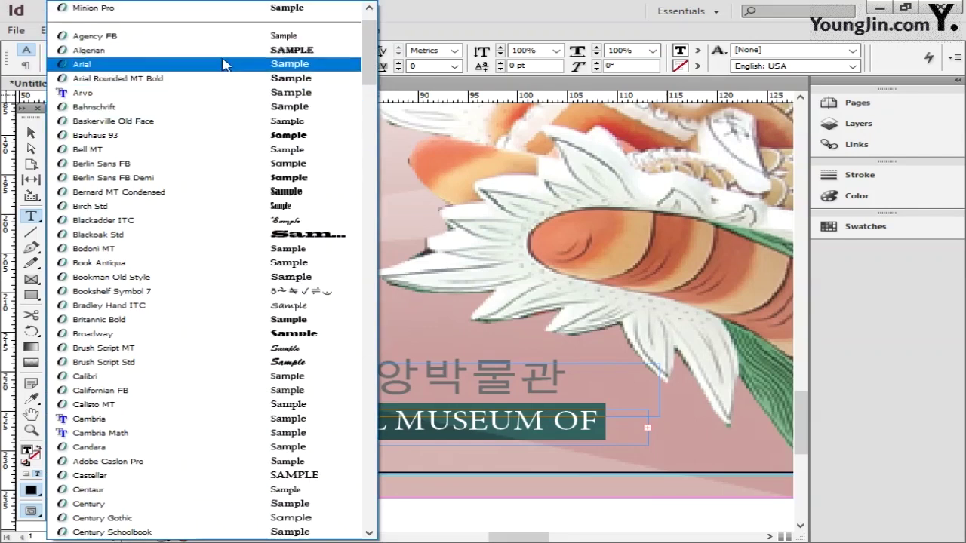
left_click(224, 64)
left_click(277, 51)
left_click(242, 81)
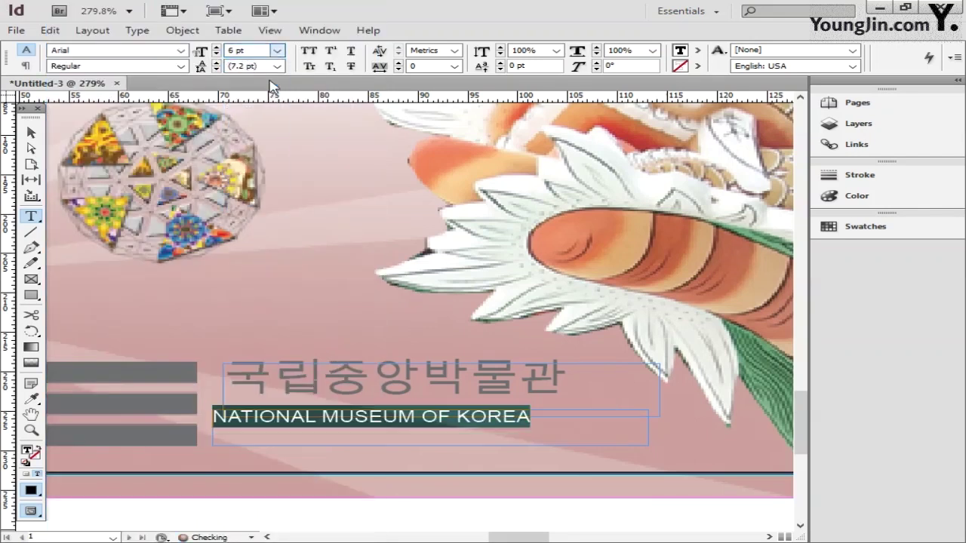
left_click(278, 51)
left_click(257, 92)
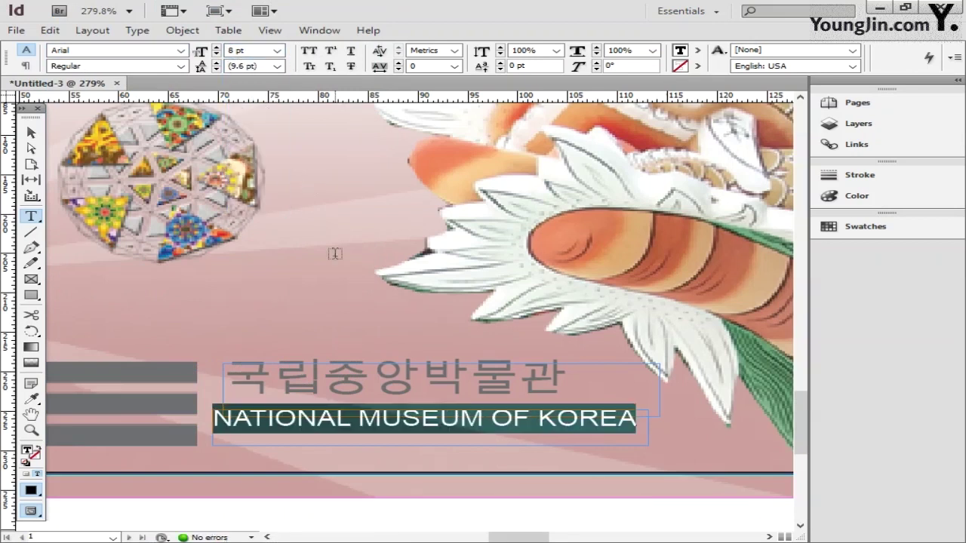
Change the English museum name's fill colour to 70% black (K 70).
double_click(29, 451)
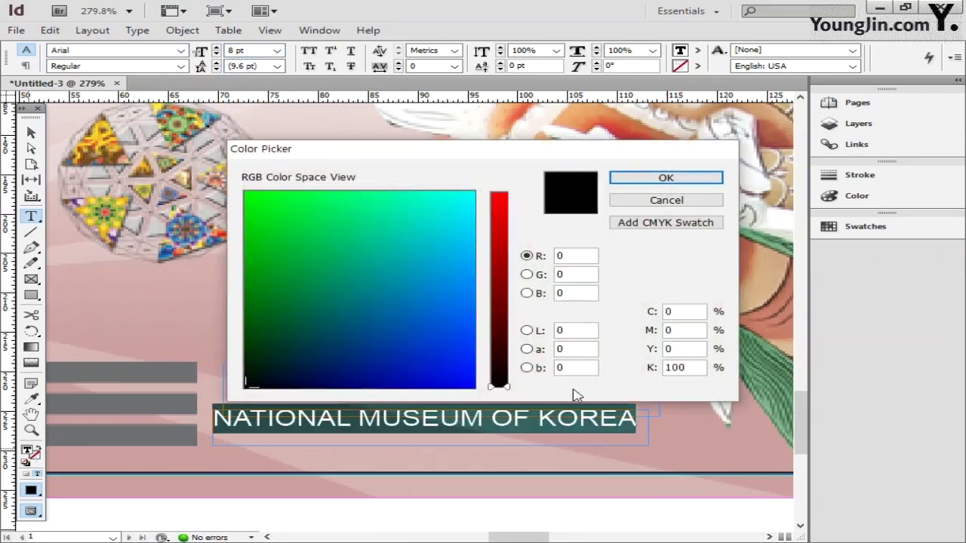
double_click(697, 367)
type("70")
left_click(665, 177)
key("Escape")
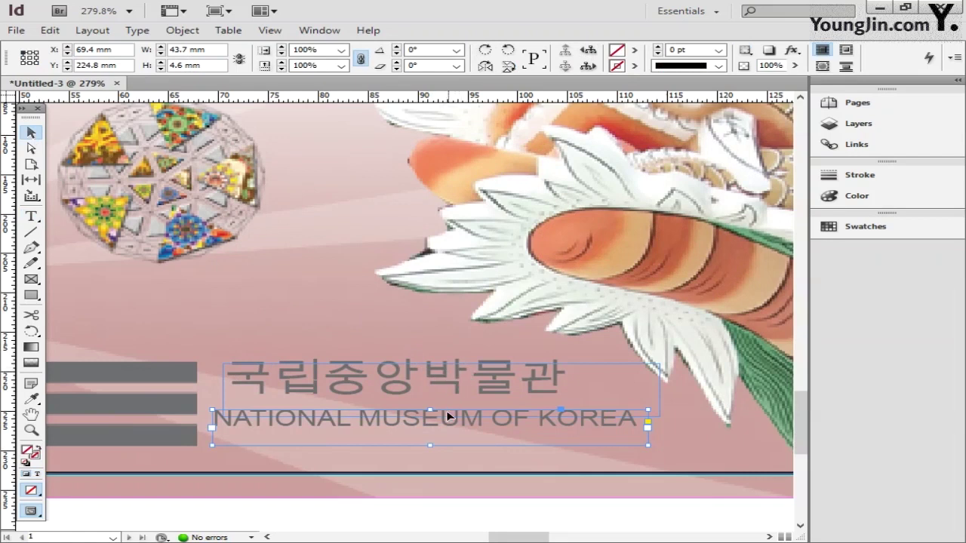
Move the English museum name to about X 70.5 mm, Y 226.4 mm and lower the Korean name to sit just above it.
left_click_drag(442, 425, 455, 432)
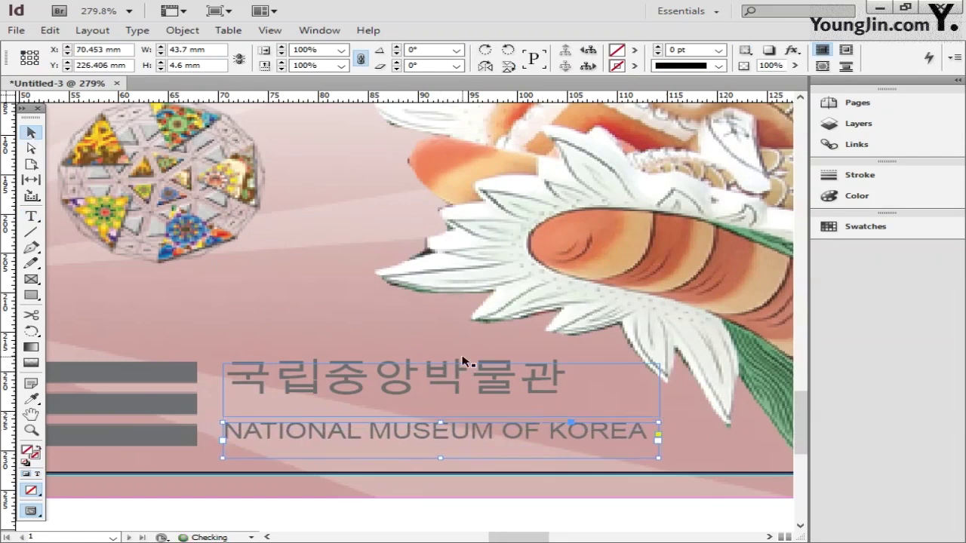
left_click_drag(463, 362, 493, 379)
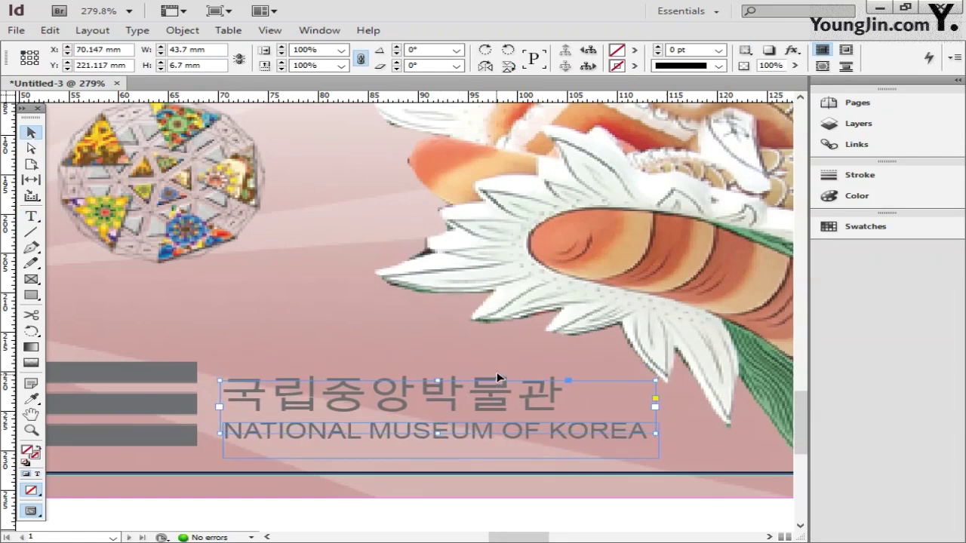
left_click(549, 344)
Draw a text frame about 5 mm wide beside the vertical crop mark at the poster's lower-left corner and enter 01.
key("h")
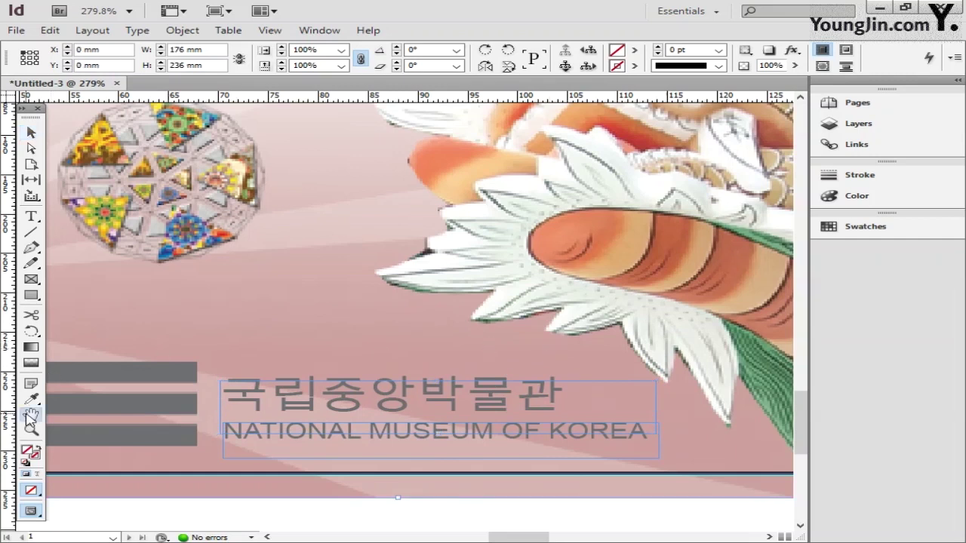
key("ctrl+0")
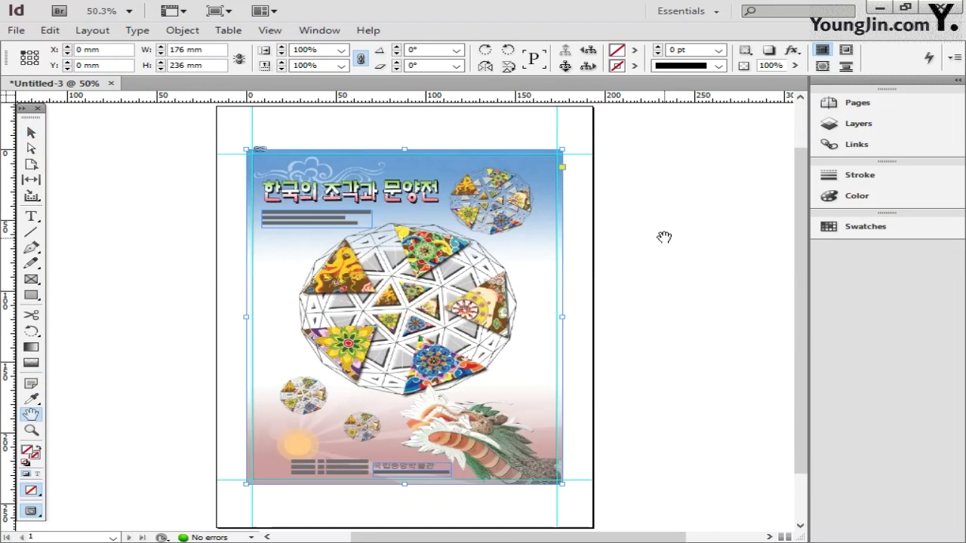
left_click(33, 431)
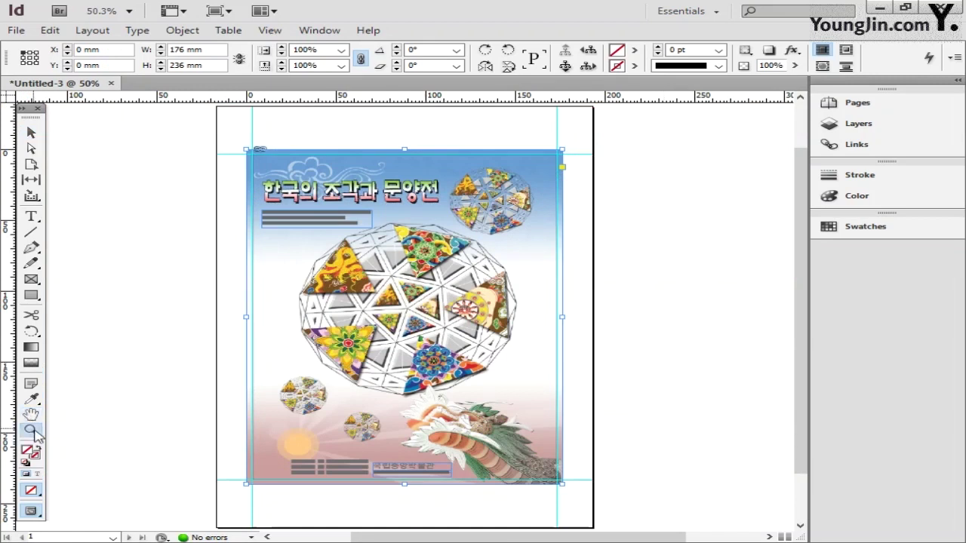
left_click_drag(240, 475, 267, 495)
scroll(636, 415, "down", 1)
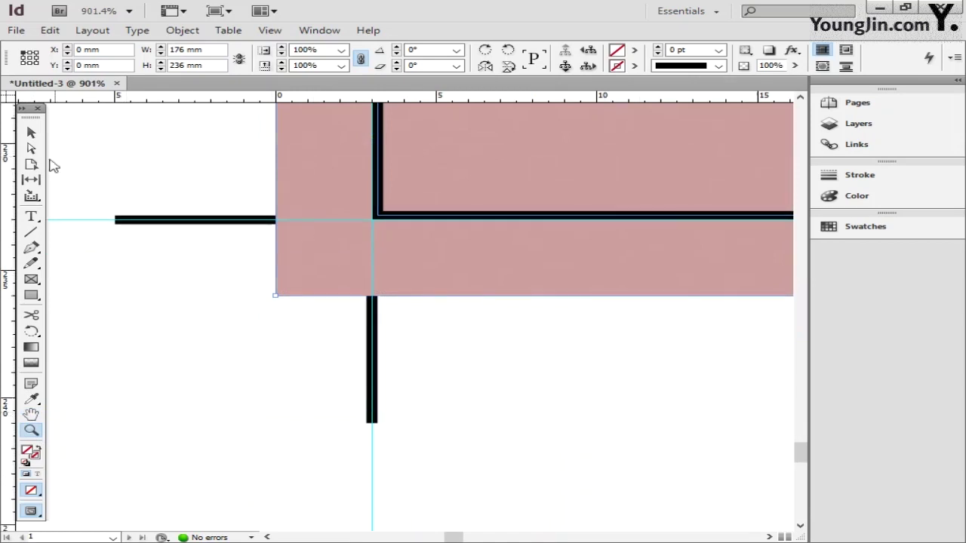
left_click(32, 218)
left_click_drag(399, 329, 559, 416)
type("01")
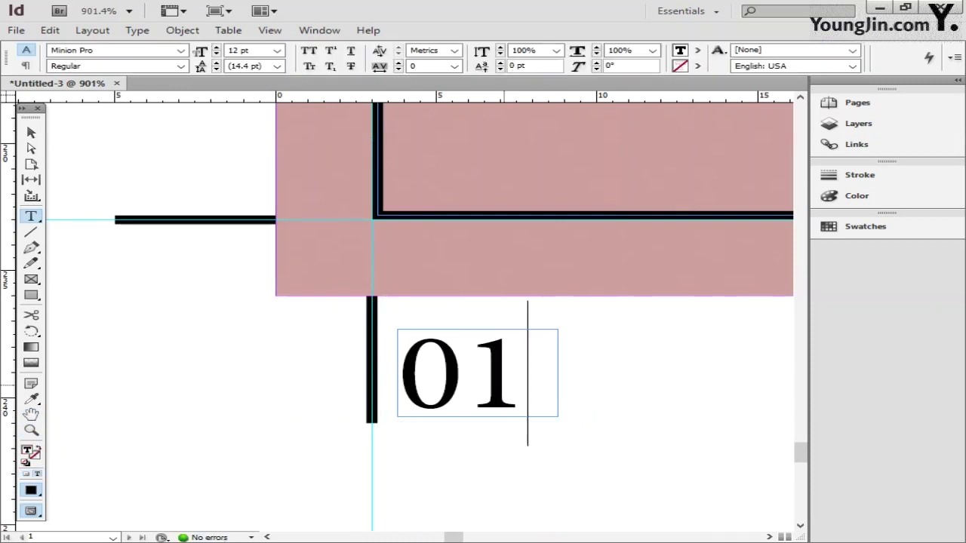
Set the number 01 in Dotum at 10 pt.
left_click_drag(535, 360, 404, 364)
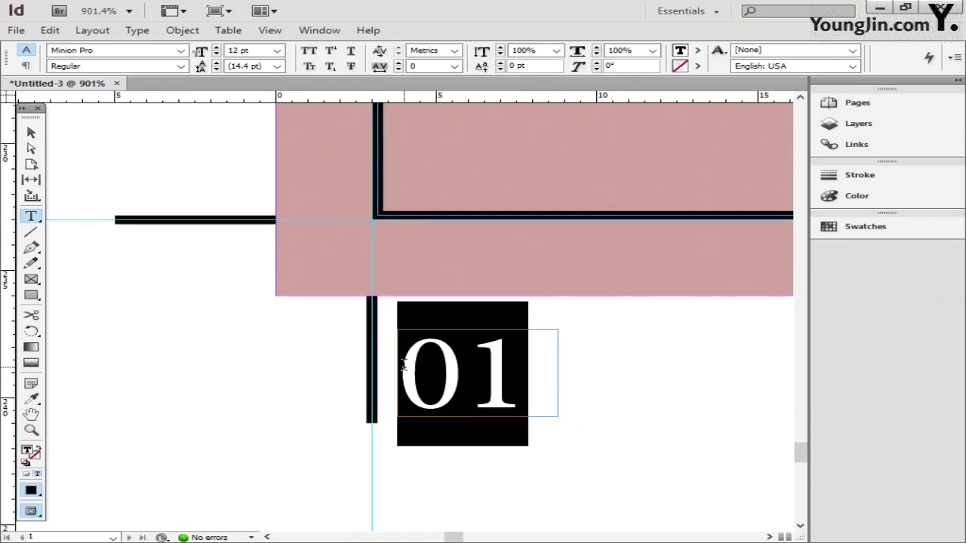
left_click(180, 50)
left_click_drag(369, 46, 369, 421)
left_click(191, 303)
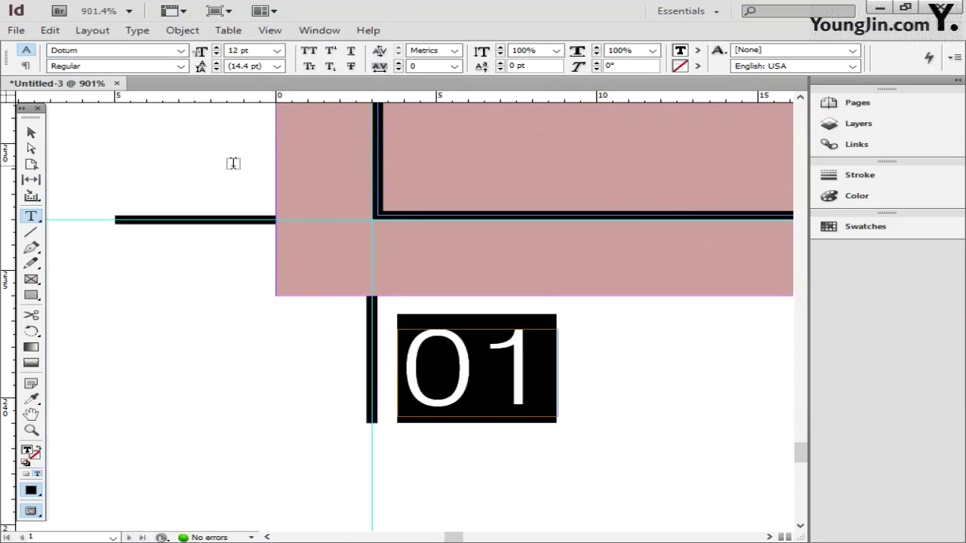
left_click(201, 55)
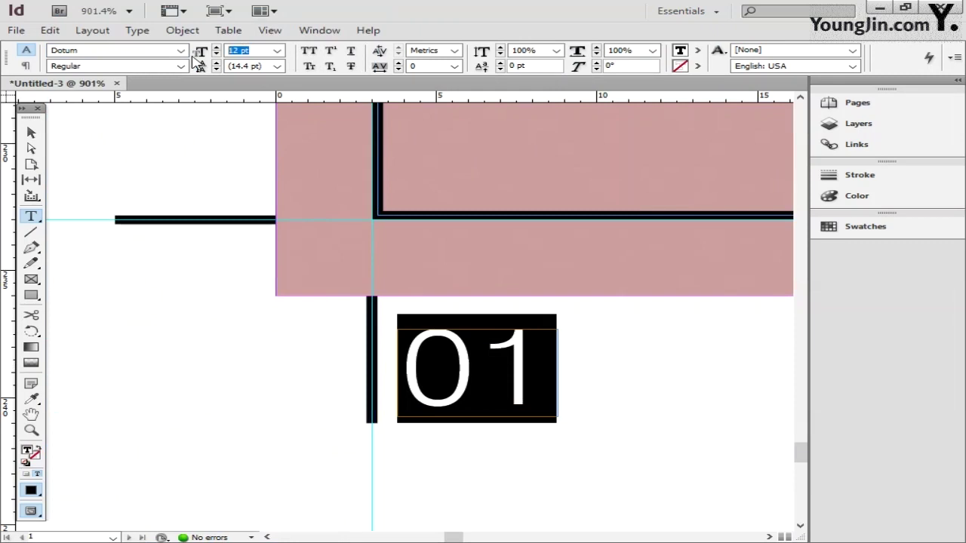
type("10")
key("Return")
Move the 01 text frame down slightly so the number sits near the lower end of the vertical crop mark.
left_click(31, 132)
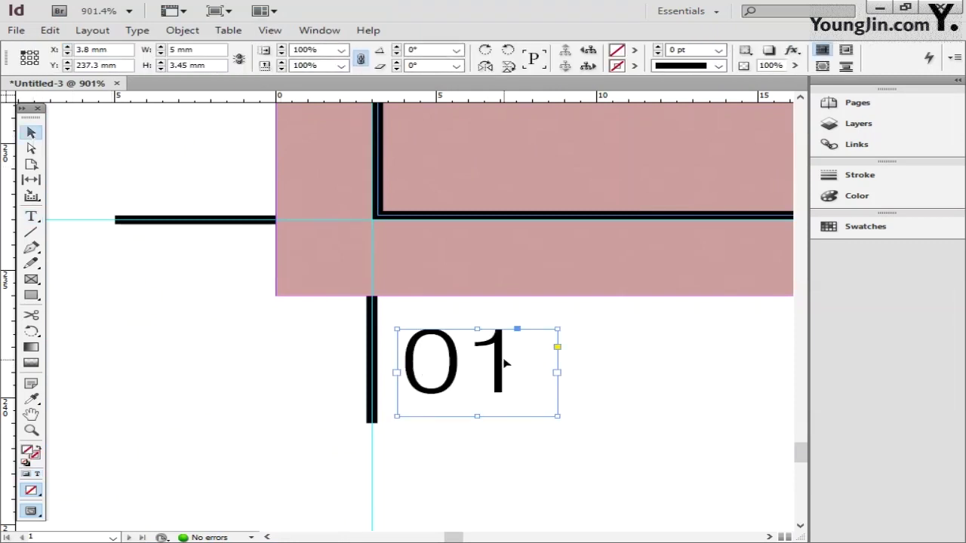
left_click_drag(504, 368, 507, 393)
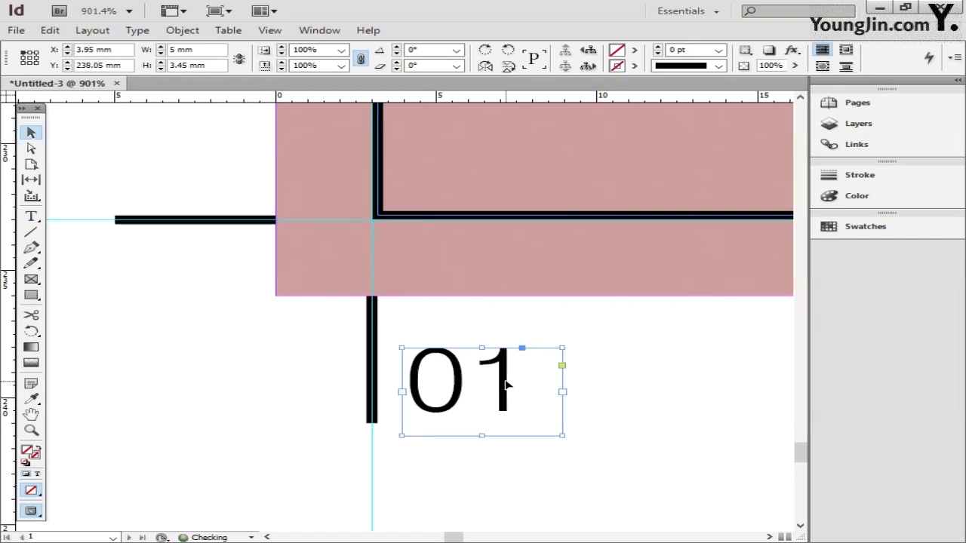
left_click(625, 377)
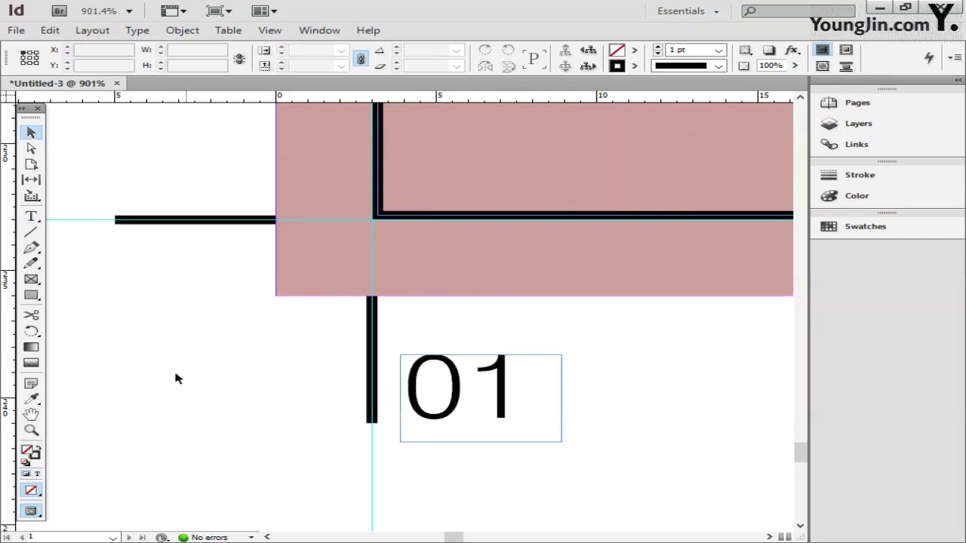
Fit the whole page in view and save the document under the new file name 01 in the 작업 folder.
double_click(31, 414)
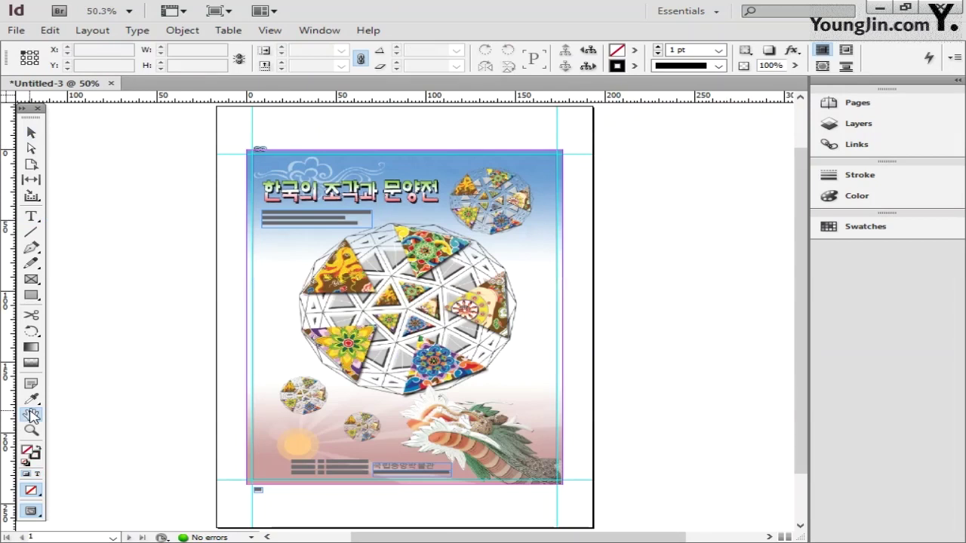
left_click(16, 30)
left_click(79, 152)
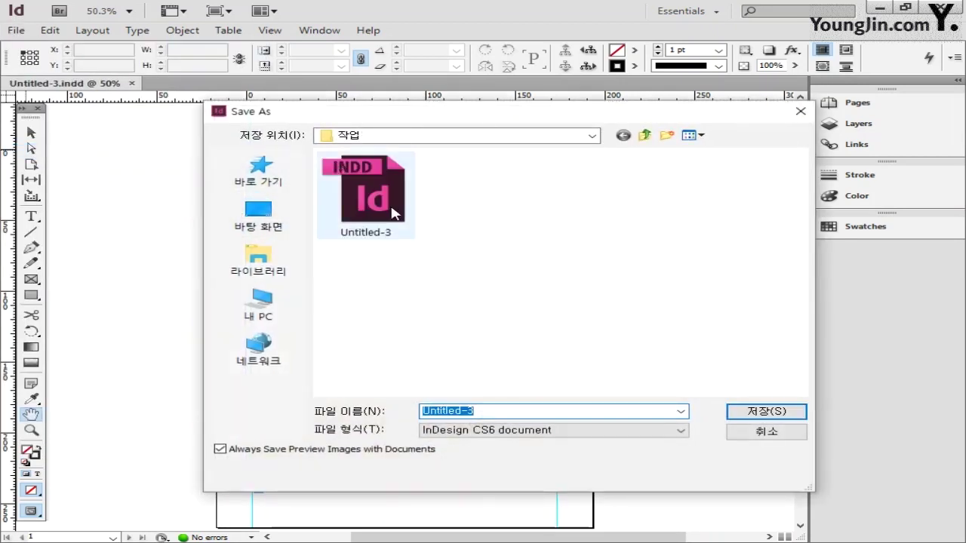
type("01")
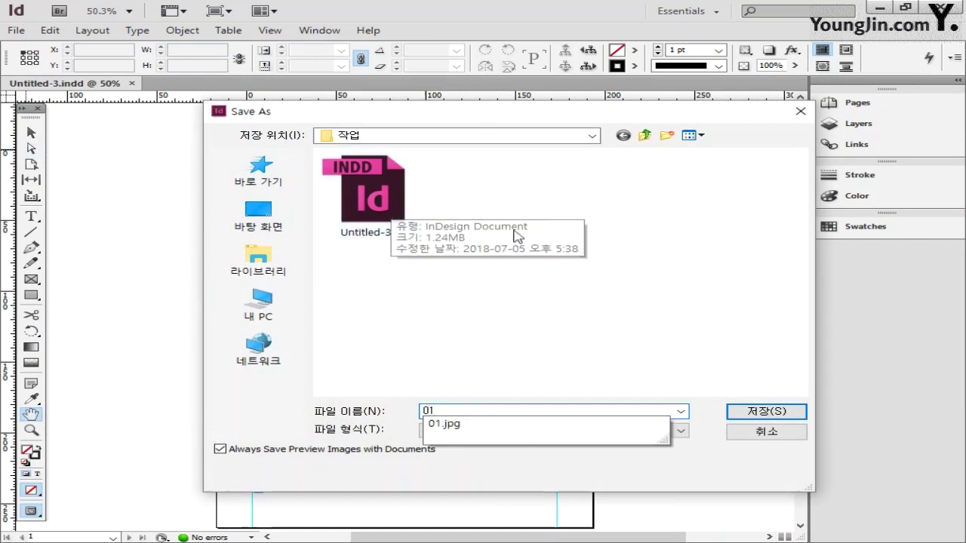
left_click(755, 409)
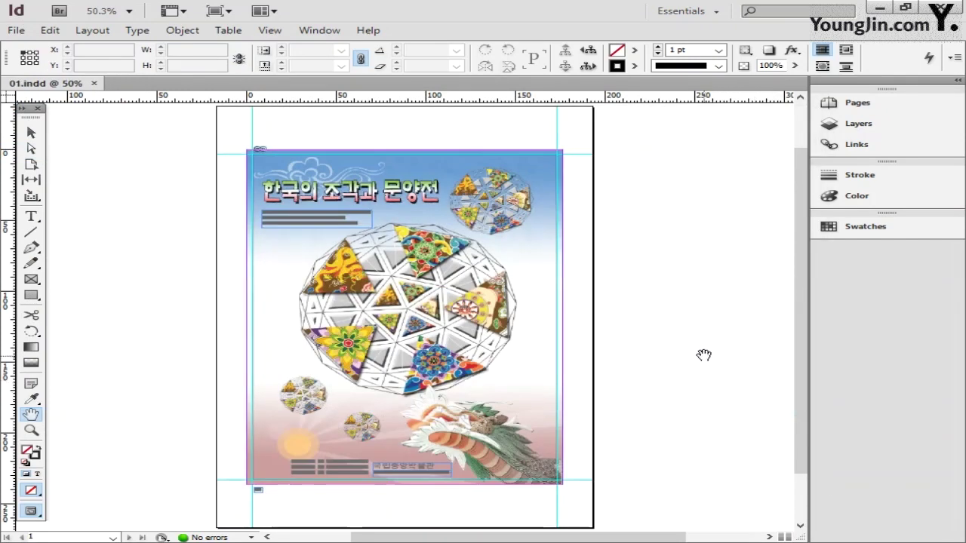